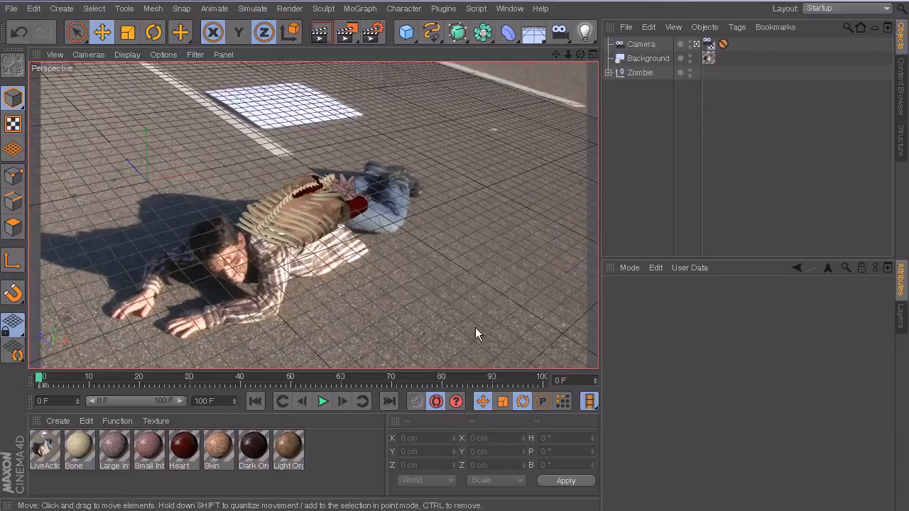
- Leave the scene camera's view and examine the zombie torso model from several angles
{"action": "left_click", "coordinate": [696, 44]}
{"action": "left_click", "coordinate": [697, 44]}
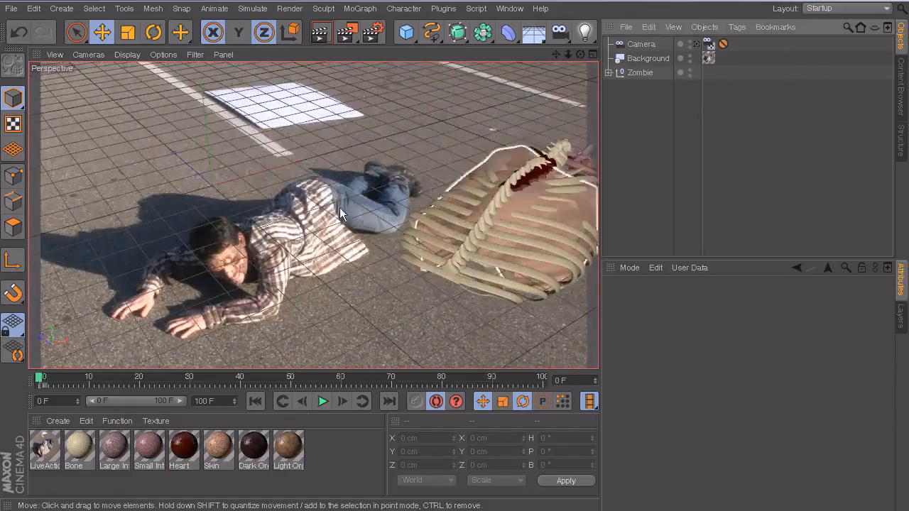
{"action": "left_click_drag", "start_coordinate": [368, 171], "coordinate": [225, 208], "text": "alt"}
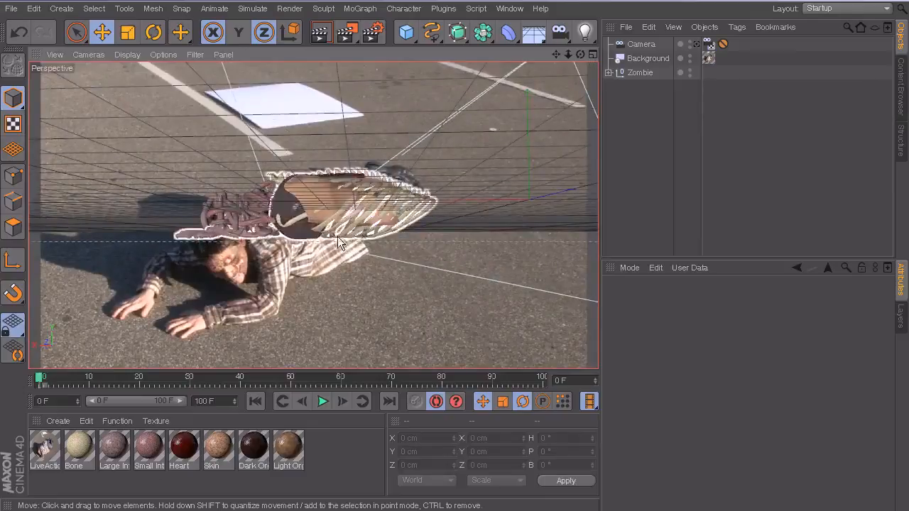
{"action": "left_click_drag", "start_coordinate": [264, 246], "coordinate": [160, 174], "text": "alt"}
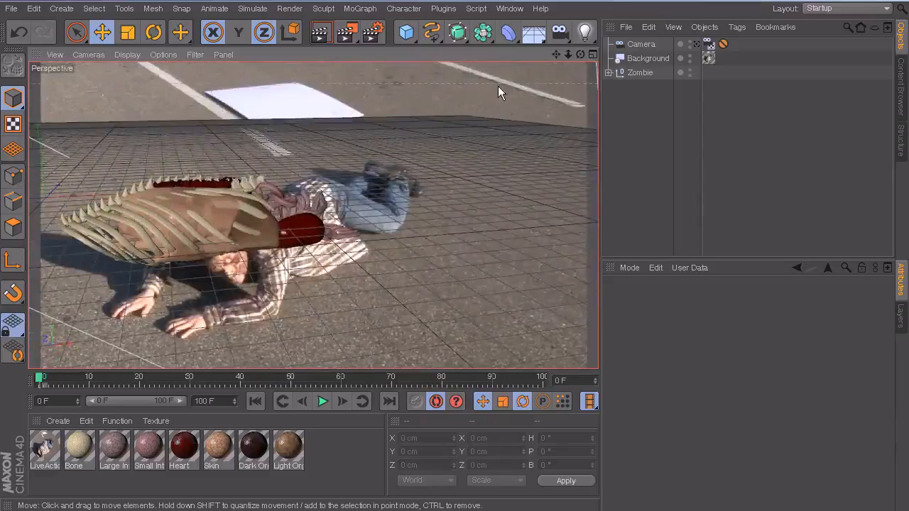
- Add an FFD deformer and move it over the intestines, to about X 1072 cm and Z -556 cm
{"action": "left_click", "coordinate": [507, 33]}
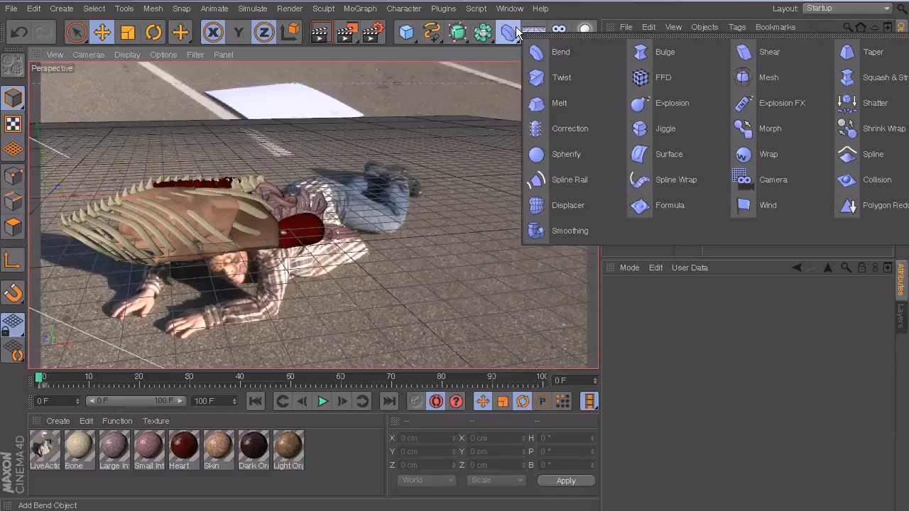
{"action": "left_click", "coordinate": [663, 75]}
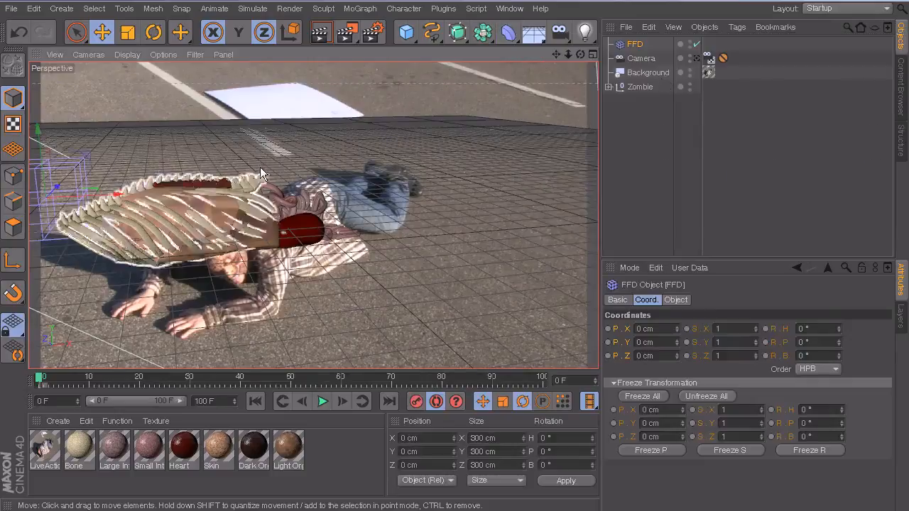
{"action": "left_click_drag", "start_coordinate": [249, 125], "coordinate": [384, 98], "text": "alt"}
{"action": "left_click_drag", "start_coordinate": [221, 193], "coordinate": [408, 188]}
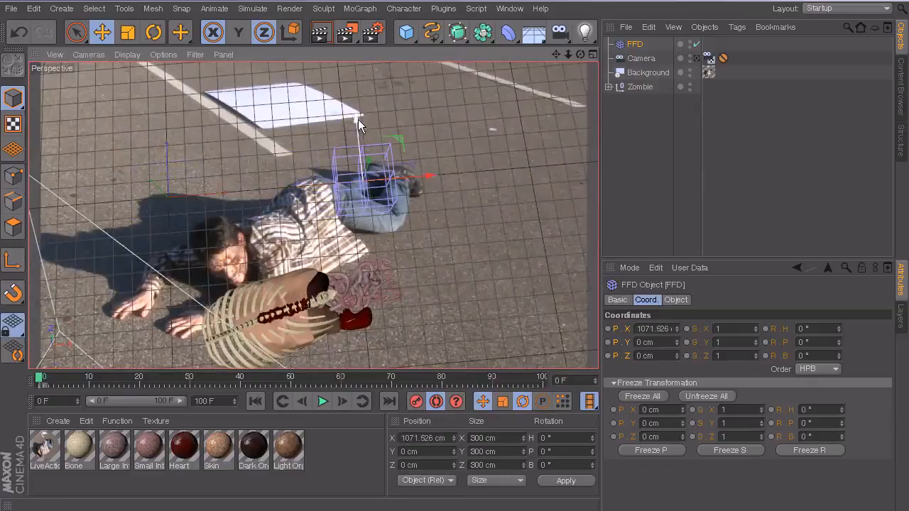
{"action": "left_click_drag", "start_coordinate": [357, 117], "coordinate": [361, 222]}
{"action": "left_click_drag", "start_coordinate": [469, 223], "coordinate": [371, 301], "text": "alt"}
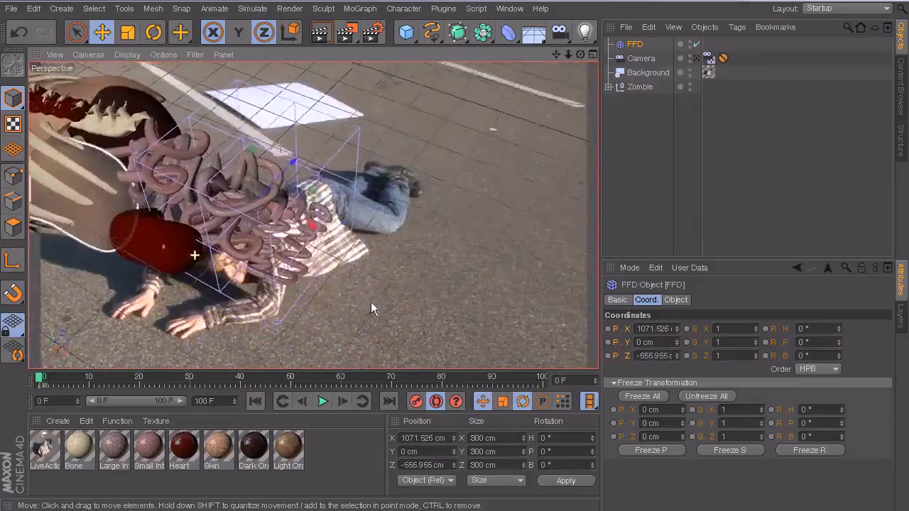
- Make the FFD deformer a child of the small drag intestines 1 mesh inside Zombie's Sml_Int_1 object
{"action": "left_click", "coordinate": [609, 86]}
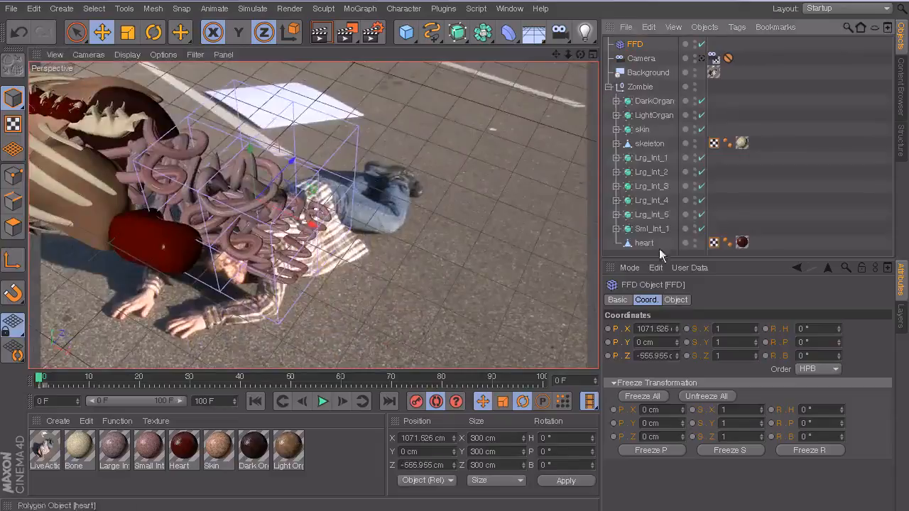
{"action": "left_click", "coordinate": [650, 228]}
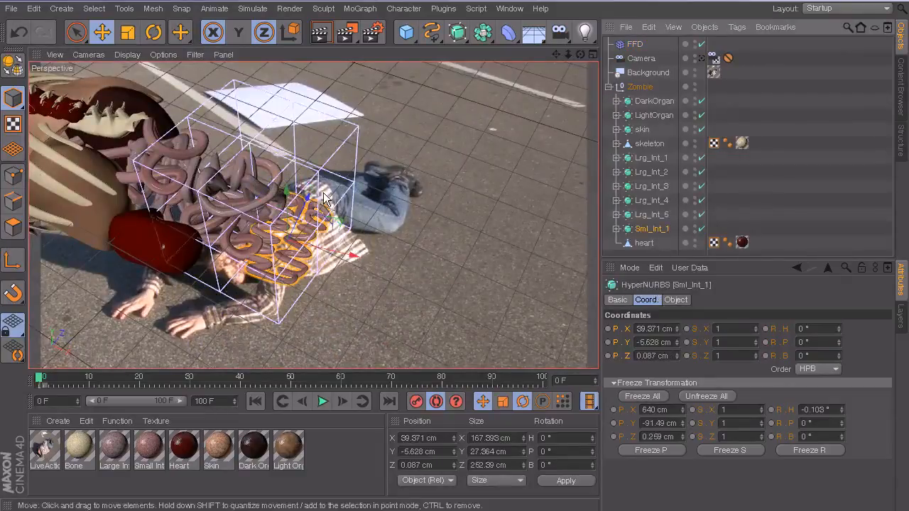
{"action": "left_click_drag", "start_coordinate": [403, 325], "coordinate": [381, 252], "text": "alt"}
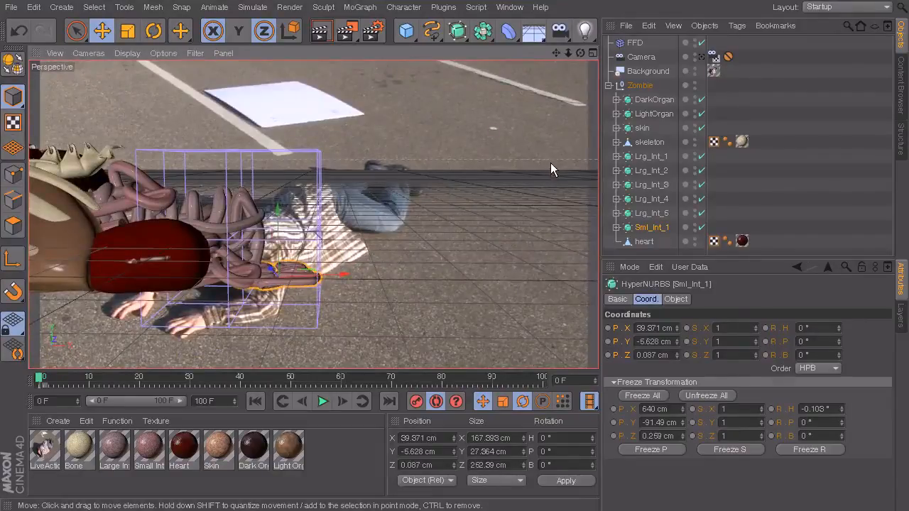
{"action": "left_click", "coordinate": [635, 43]}
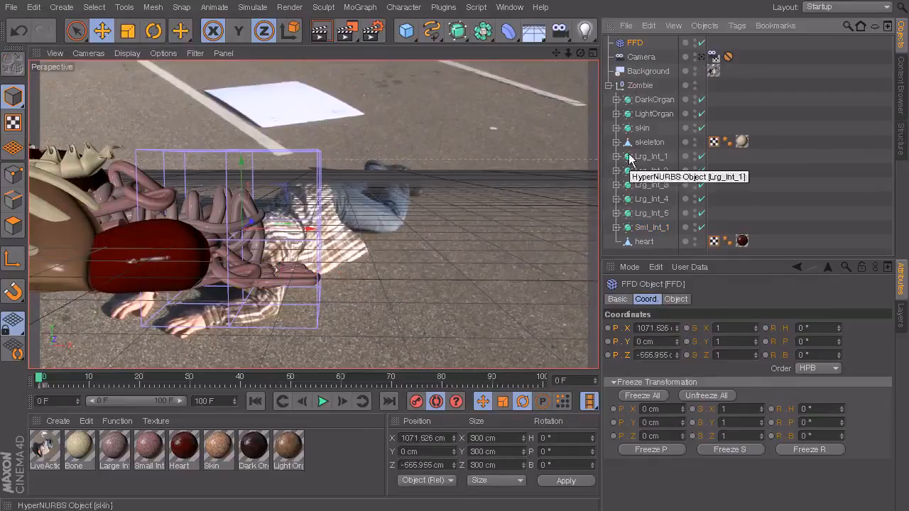
{"action": "left_click", "coordinate": [616, 228]}
{"action": "scroll", "coordinate": [676, 199], "scroll_direction": "down", "scroll_amount": 1}
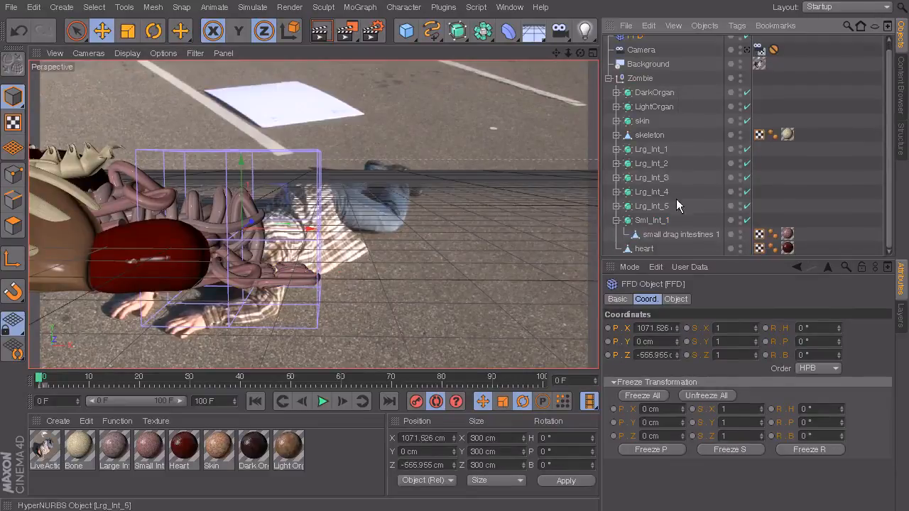
{"action": "left_click", "coordinate": [653, 235]}
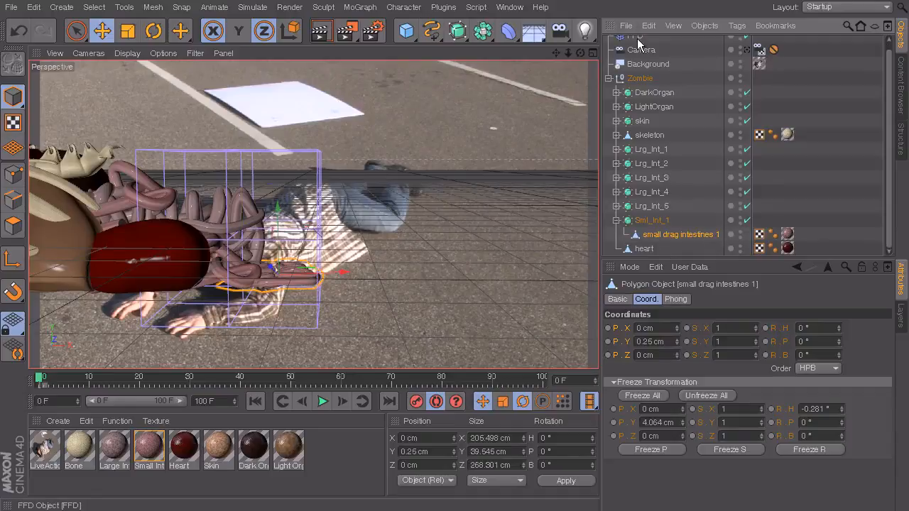
{"action": "scroll", "coordinate": [637, 36], "scroll_direction": "up", "scroll_amount": 1}
{"action": "left_click_drag", "start_coordinate": [639, 57], "coordinate": [661, 236]}
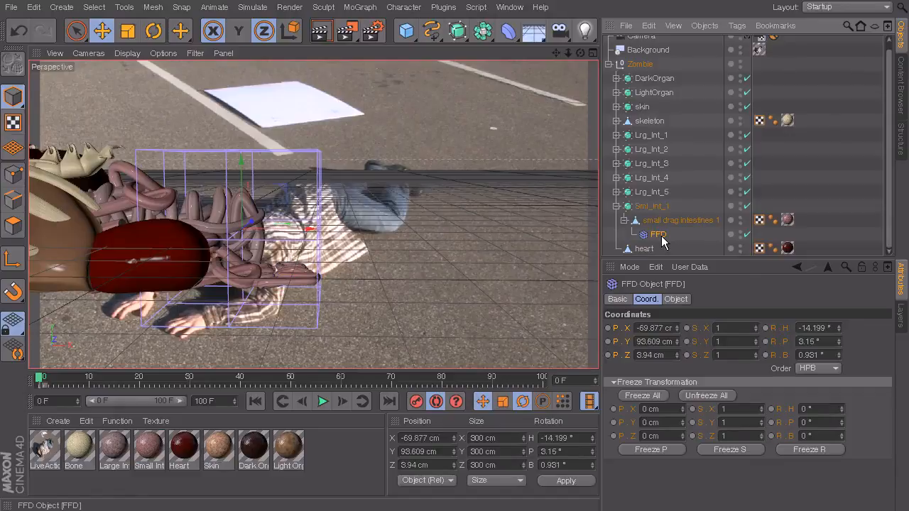
- Shift the FFD cage sideways until it surrounds the small drag intestines 1 mesh in the Front view
{"action": "left_click", "coordinate": [674, 221]}
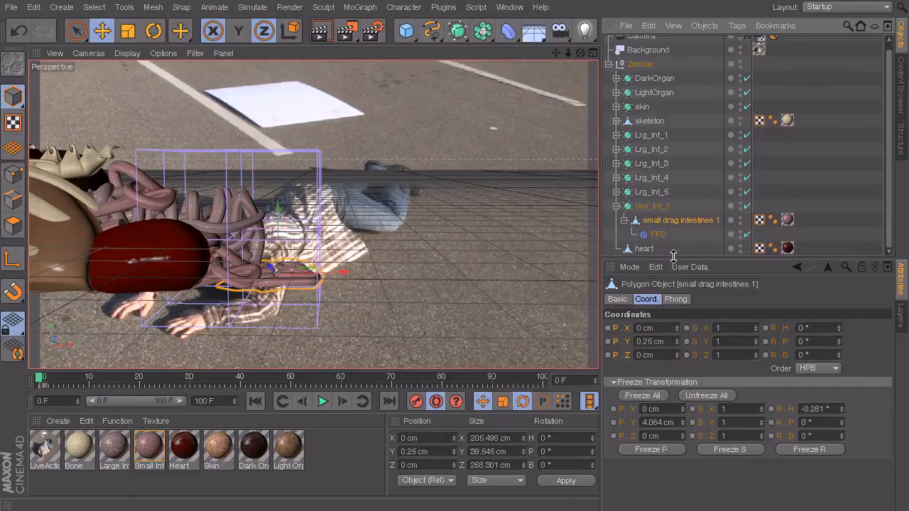
{"action": "left_click", "coordinate": [657, 235]}
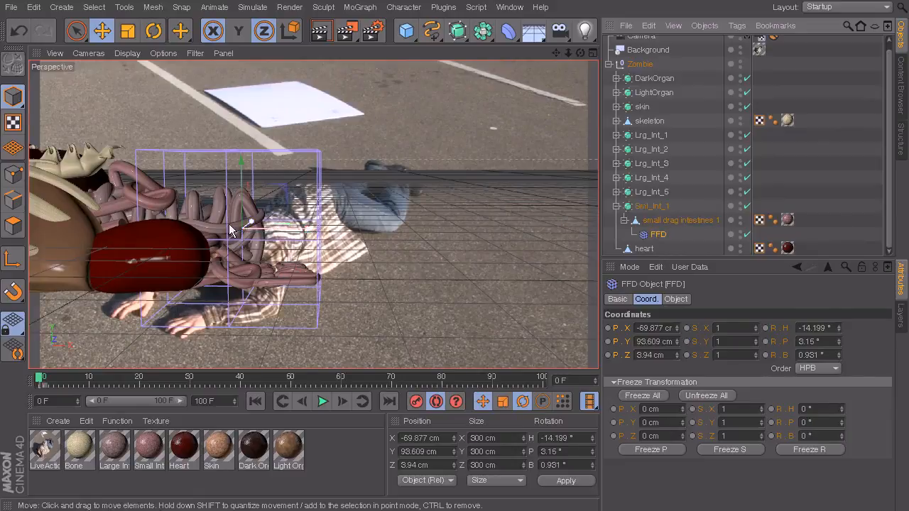
{"action": "left_click_drag", "start_coordinate": [339, 143], "coordinate": [302, 226], "text": "alt"}
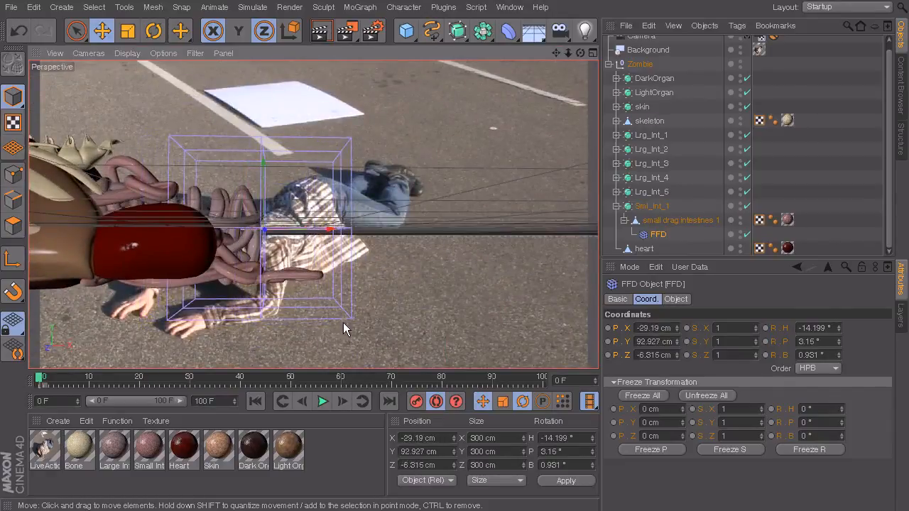
{"action": "middle_click", "coordinate": [313, 189]}
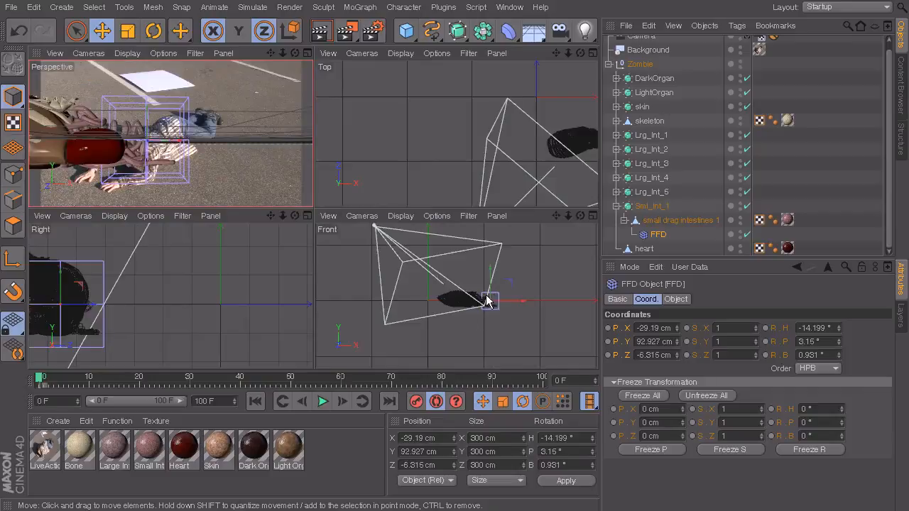
{"action": "middle_click", "coordinate": [489, 288]}
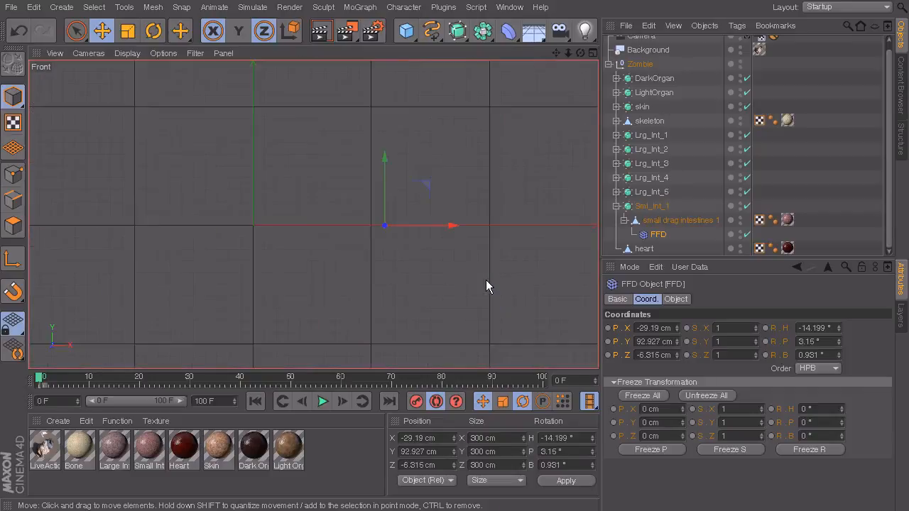
{"action": "scroll", "coordinate": [308, 233], "scroll_direction": "up", "scroll_amount": 6}
{"action": "scroll", "coordinate": [503, 287], "scroll_direction": "up", "scroll_amount": 4}
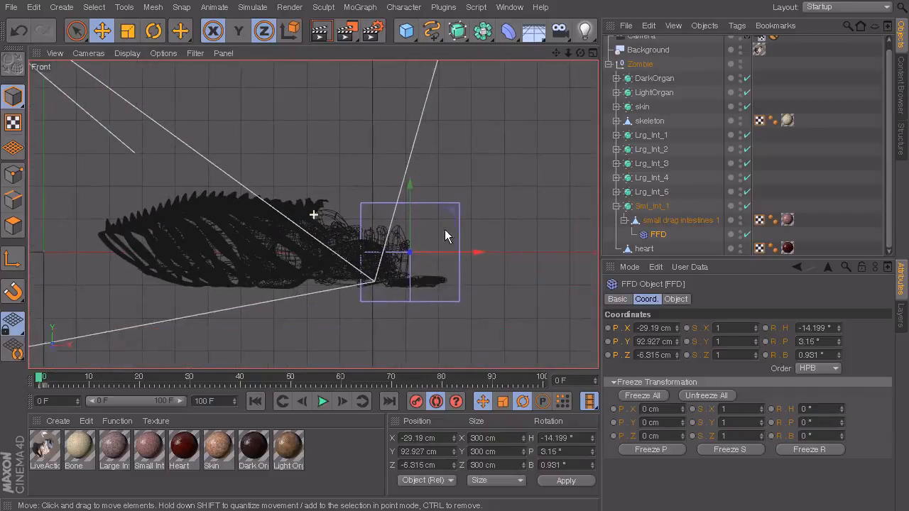
{"action": "scroll", "coordinate": [433, 278], "scroll_direction": "up", "scroll_amount": 2}
{"action": "left_click_drag", "start_coordinate": [370, 214], "coordinate": [396, 212]}
{"action": "left_click", "coordinate": [667, 221]}
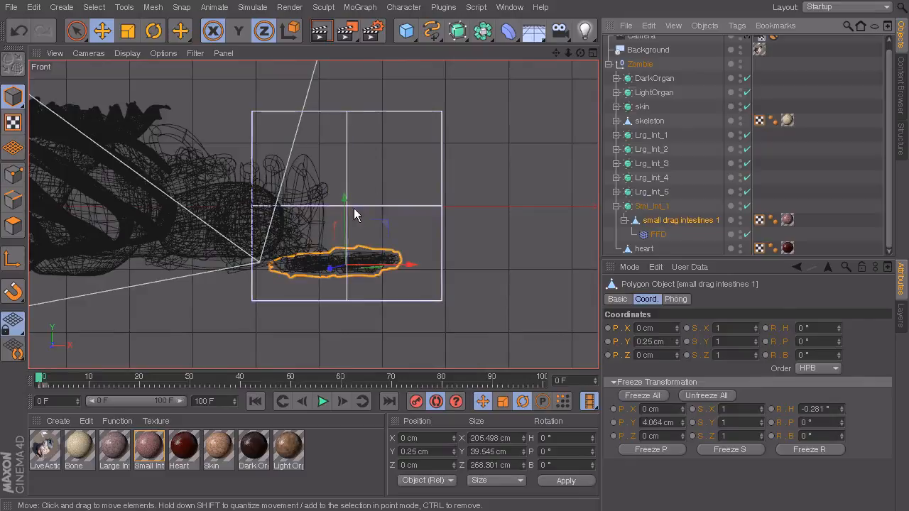
{"action": "left_click_drag", "start_coordinate": [346, 197], "coordinate": [395, 221]}
{"action": "key", "text": "ctrl+z"}
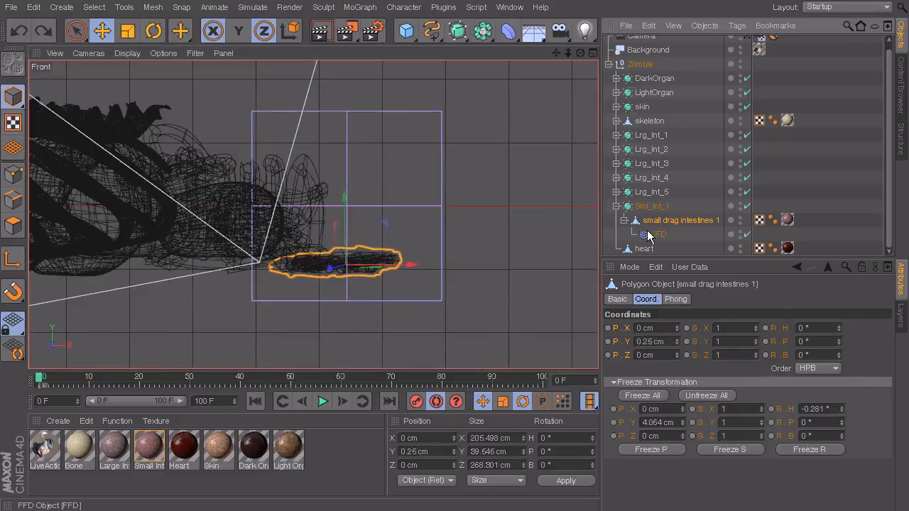
- Centre the FFD cage on the small drag intestines, at about X -12 cm, Y 7.4 cm and Z -5.8 cm
{"action": "left_click", "coordinate": [657, 234]}
{"action": "left_click_drag", "start_coordinate": [345, 159], "coordinate": [346, 213]}
{"action": "left_click_drag", "start_coordinate": [392, 260], "coordinate": [384, 258]}
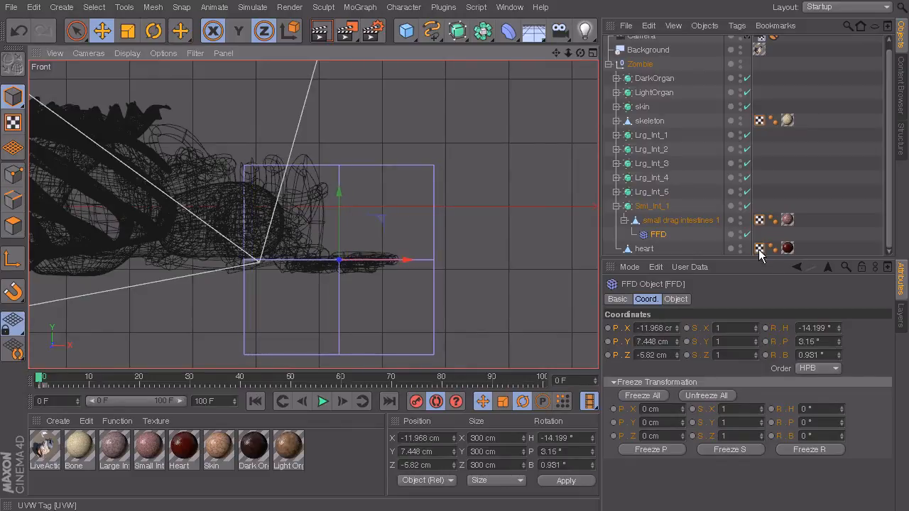
- Shrink the FFD grid size to 270 × 69 × 259 cm and shift the cage to about X 9.8 cm, Z -11.3 cm
{"action": "left_click", "coordinate": [676, 300]}
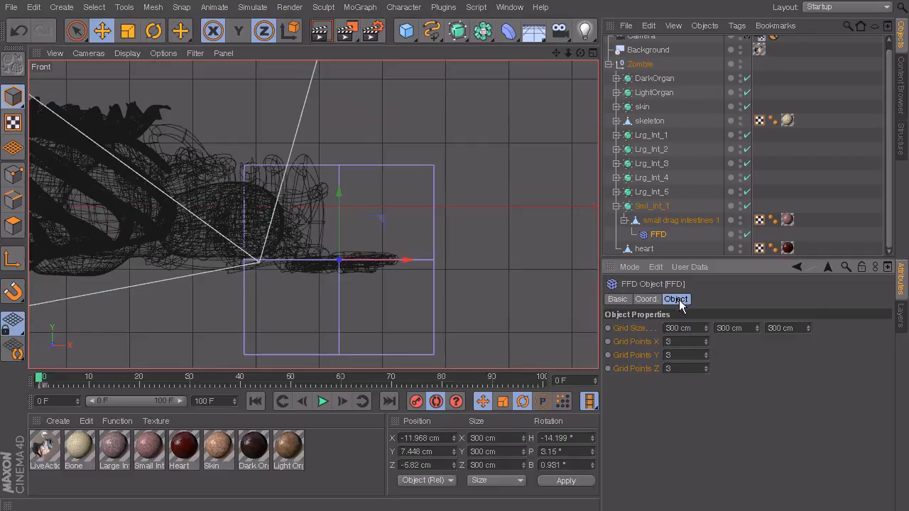
{"action": "left_click_drag", "start_coordinate": [809, 328], "coordinate": [809, 352]}
{"action": "left_click_drag", "start_coordinate": [757, 328], "coordinate": [757, 459]}
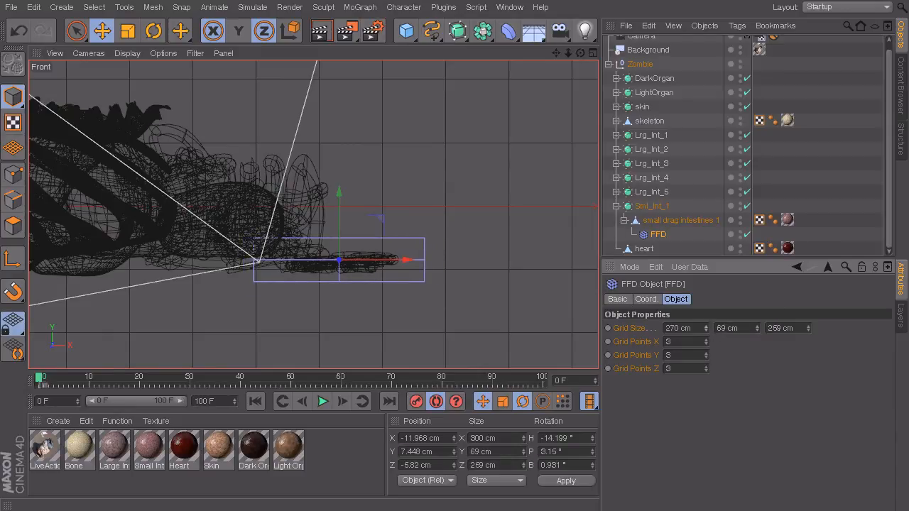
{"action": "left_click_drag", "start_coordinate": [379, 259], "coordinate": [399, 261]}
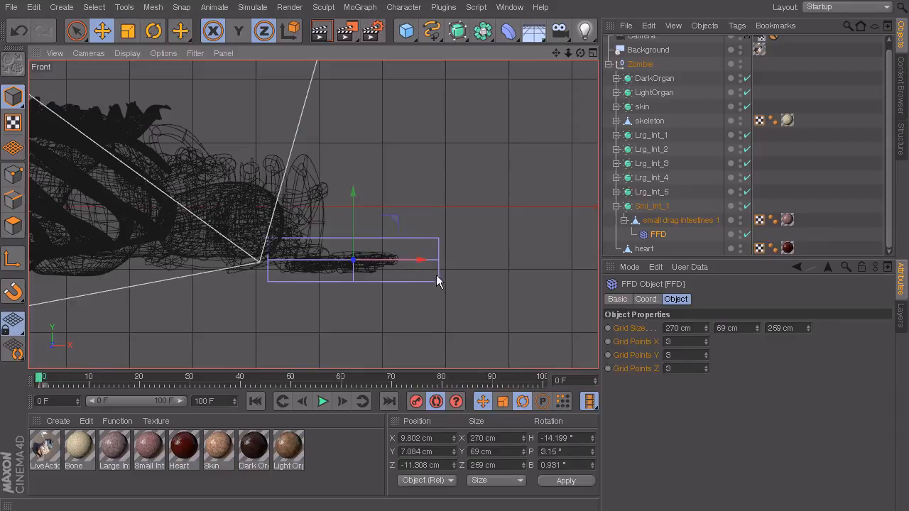
- Rotate the FFD cage in the Top view to a heading of about 2.3° to align with the intestines
{"action": "middle_click", "coordinate": [411, 245]}
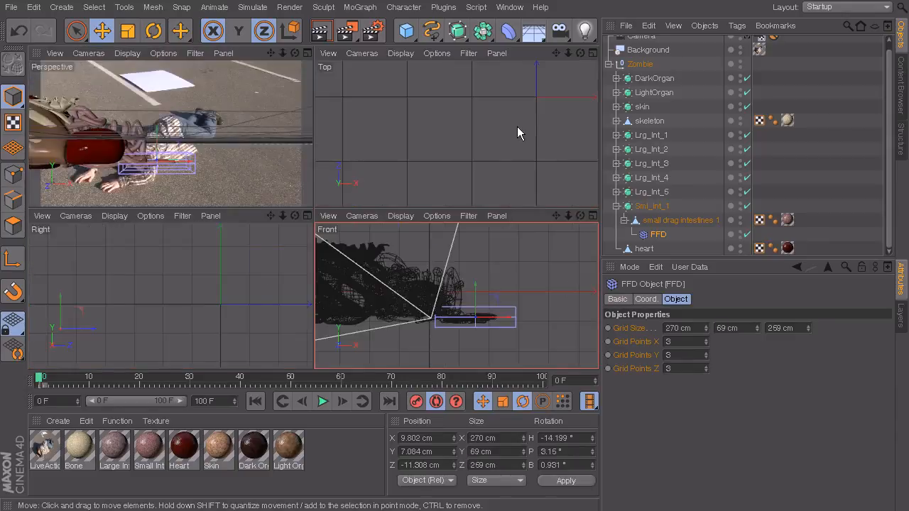
{"action": "middle_click", "coordinate": [517, 127]}
{"action": "scroll", "coordinate": [548, 236], "scroll_direction": "down", "scroll_amount": 3}
{"action": "middle_click_drag", "start_coordinate": [549, 237], "coordinate": [284, 239], "text": "alt"}
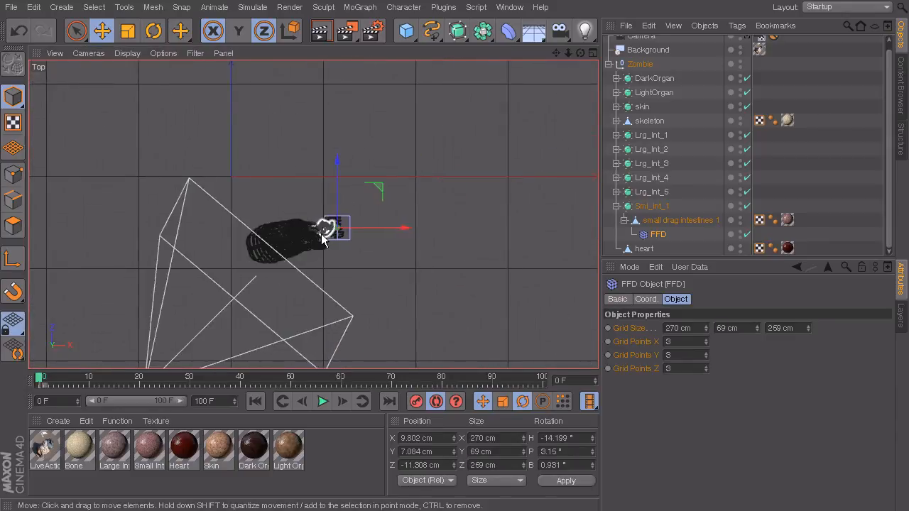
{"action": "scroll", "coordinate": [322, 235], "scroll_direction": "up", "scroll_amount": 10}
{"action": "left_click_drag", "start_coordinate": [341, 207], "coordinate": [400, 213], "text": "alt"}
{"action": "middle_click_drag", "start_coordinate": [411, 208], "coordinate": [425, 240], "text": "alt"}
{"action": "left_click_drag", "start_coordinate": [425, 239], "coordinate": [470, 289], "text": "alt"}
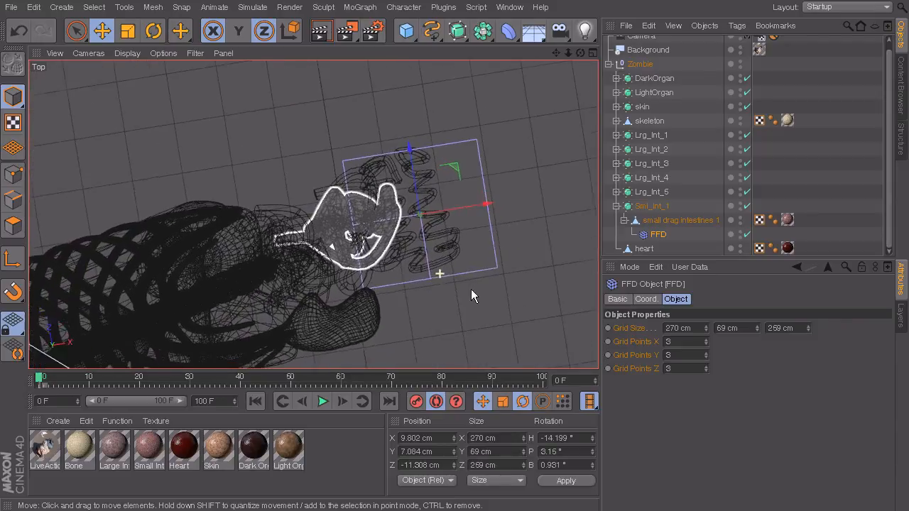
{"action": "left_click", "coordinate": [153, 31]}
{"action": "mouse_move", "coordinate": [468, 249]}
{"action": "left_mouse_down"}
{"action": "mouse_move", "coordinate": [449, 248]}
{"action": "mouse_move", "coordinate": [465, 237]}
{"action": "left_mouse_up"}
- Fine-tune the FFD cage to about X 9.2 cm, Y 7.9 cm, Z 3.2 cm with a heading of about -0.8°
{"action": "key", "text": "e"}
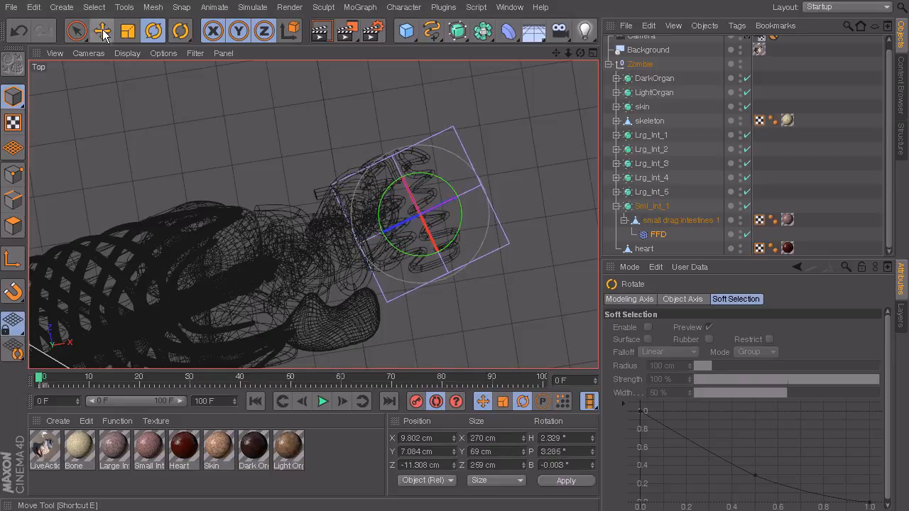
{"action": "left_click_drag", "start_coordinate": [405, 176], "coordinate": [402, 169]}
{"action": "key", "text": "r"}
{"action": "left_click_drag", "start_coordinate": [450, 237], "coordinate": [455, 223]}
{"action": "key", "text": "ctrl+z"}
{"action": "left_click", "coordinate": [102, 30]}
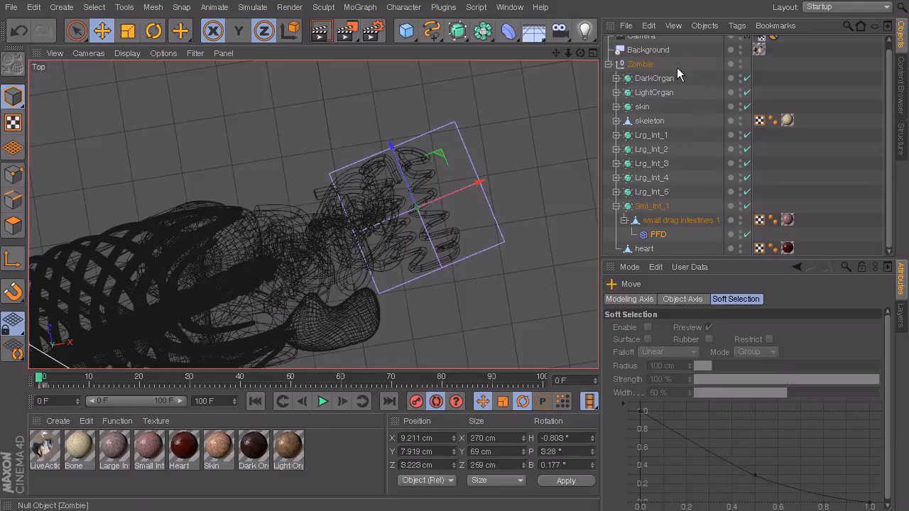
- Set the FFD grid size to 247 × 139 × 284 cm and return to the full Perspective view
{"action": "left_click", "coordinate": [660, 235]}
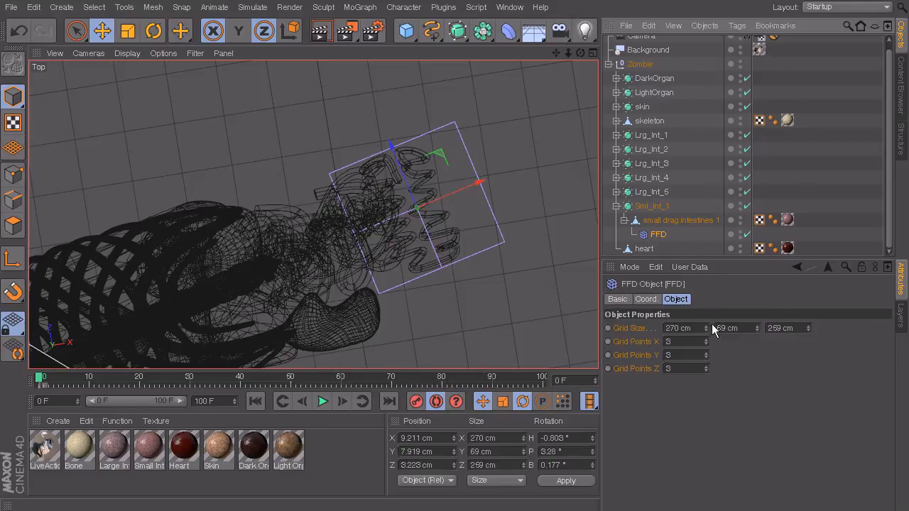
{"action": "left_click_drag", "start_coordinate": [757, 327], "coordinate": [755, 284]}
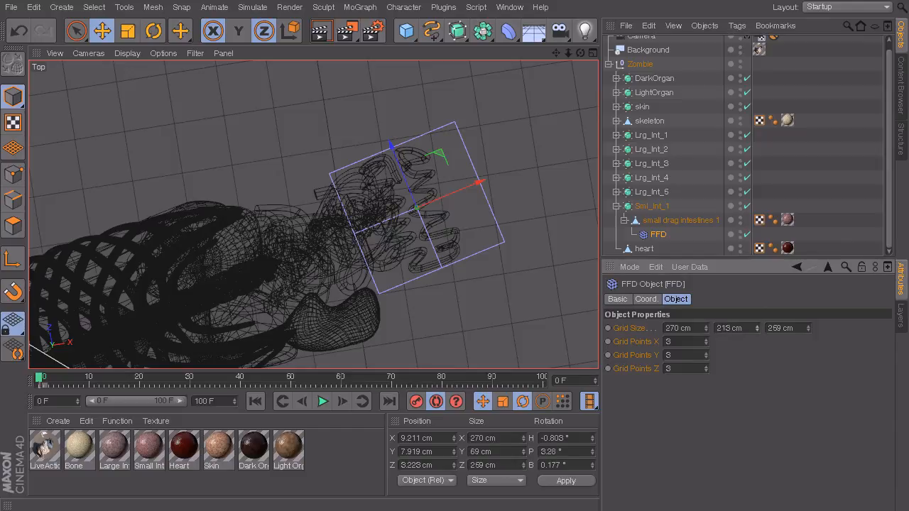
{"action": "left_click_drag", "start_coordinate": [705, 328], "coordinate": [745, 325]}
{"action": "left_click_drag", "start_coordinate": [808, 328], "coordinate": [807, 310]}
{"action": "middle_click", "coordinate": [430, 252]}
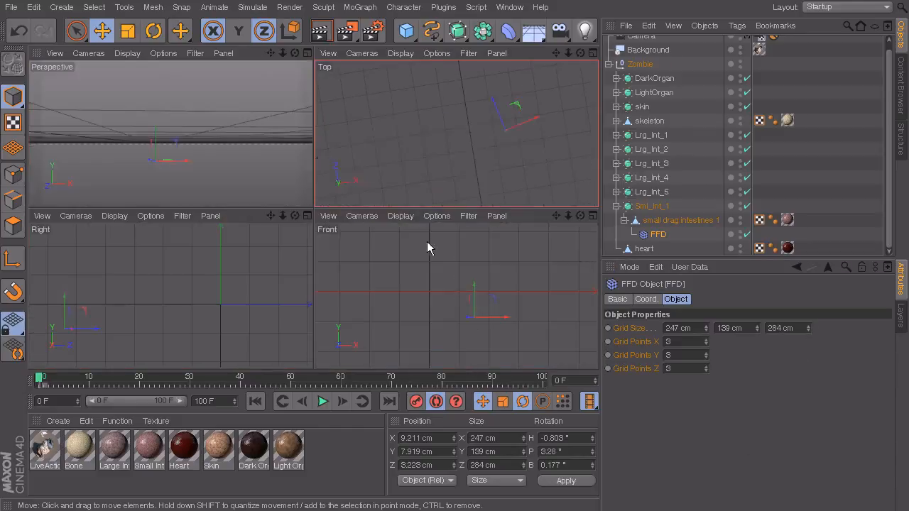
{"action": "middle_click", "coordinate": [216, 167]}
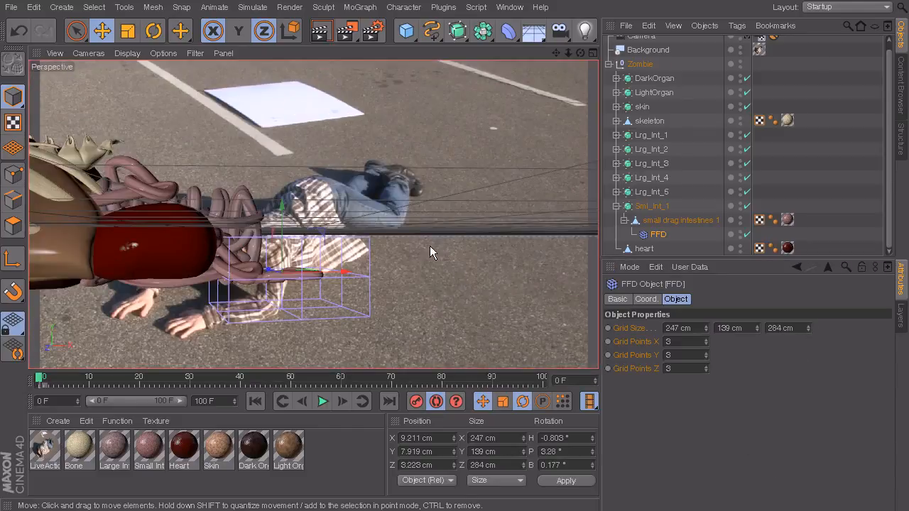
- Reduce the FFD cage's grid height to 47 cm
{"action": "scroll", "coordinate": [296, 282], "scroll_direction": "up", "scroll_amount": 4}
{"action": "left_click_drag", "start_coordinate": [369, 281], "coordinate": [448, 305], "text": "alt"}
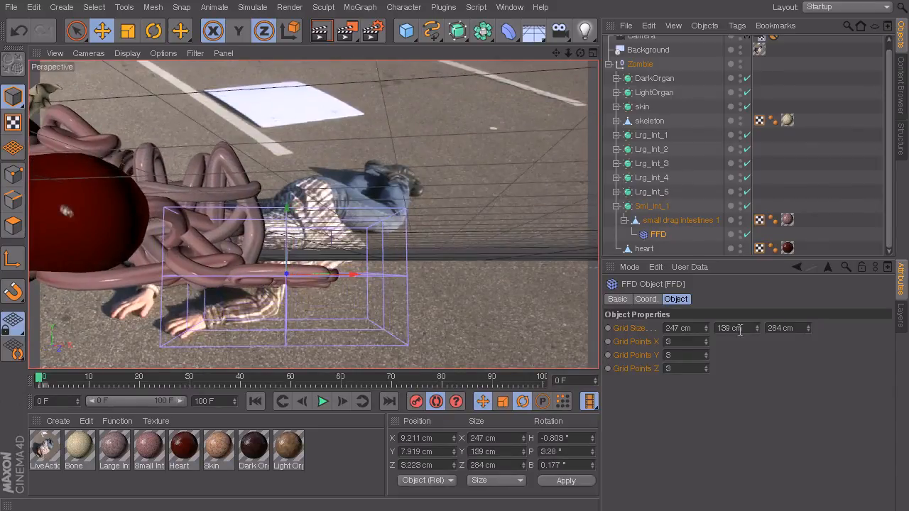
{"action": "left_click_drag", "start_coordinate": [755, 326], "coordinate": [739, 325]}
{"action": "left_click_drag", "start_coordinate": [756, 328], "coordinate": [757, 341]}
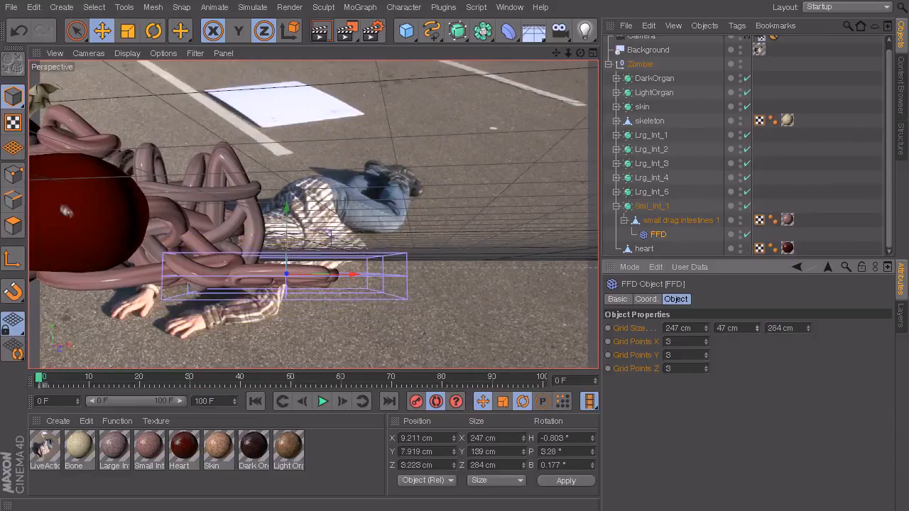
- Freeze all of the FFD deformer's coordinates so its position and rotation values are zeroed
{"action": "left_click_drag", "start_coordinate": [252, 217], "coordinate": [79, 279], "text": "alt"}
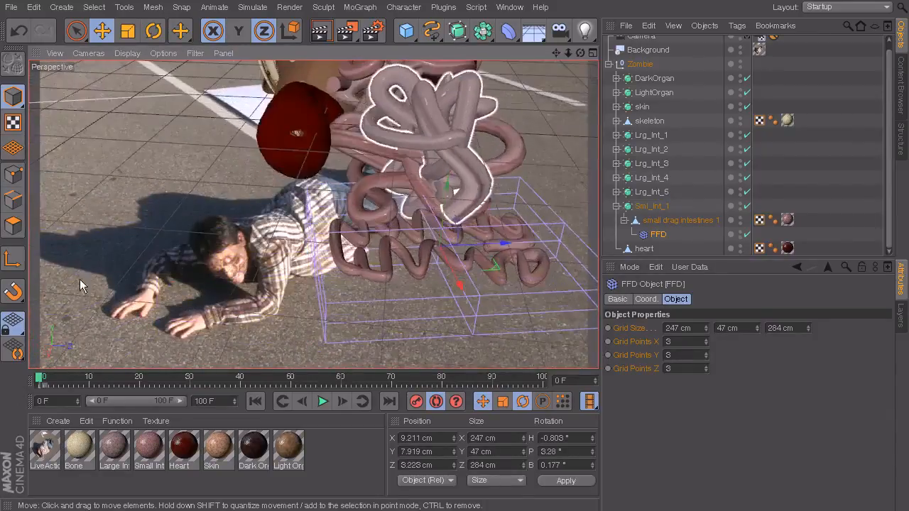
{"action": "left_click_drag", "start_coordinate": [337, 140], "coordinate": [503, 218], "text": "alt"}
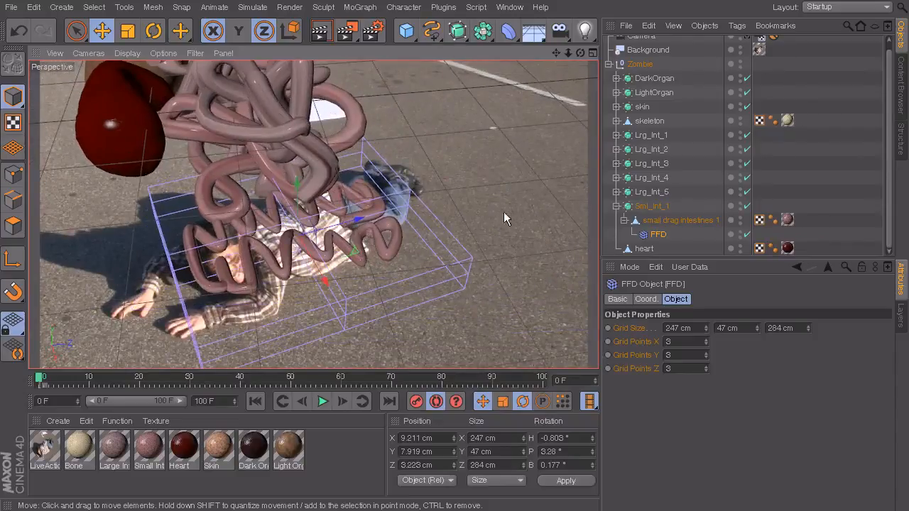
{"action": "left_click", "coordinate": [646, 299]}
{"action": "left_click", "coordinate": [649, 394]}
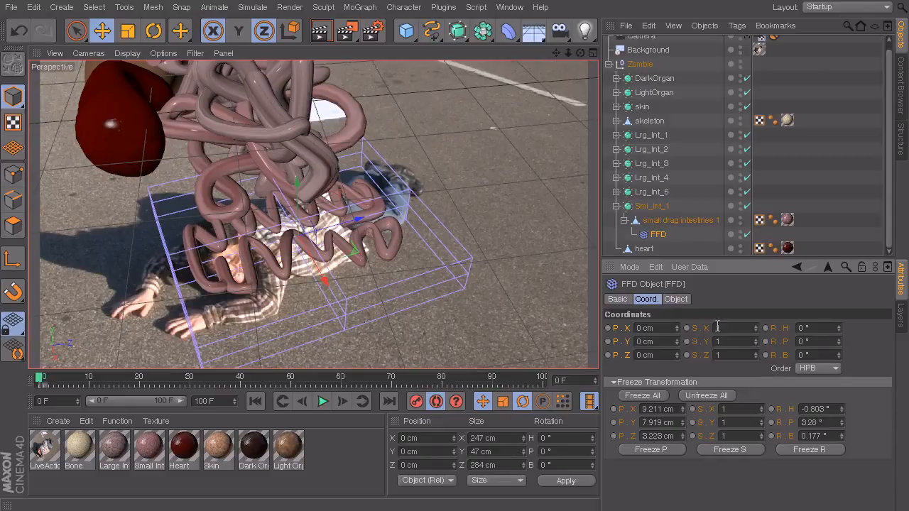
- Hide the Background object in the viewport
{"action": "left_click_drag", "start_coordinate": [360, 205], "coordinate": [192, 285], "text": "alt"}
{"action": "left_click_drag", "start_coordinate": [246, 237], "coordinate": [281, 256], "text": "alt"}
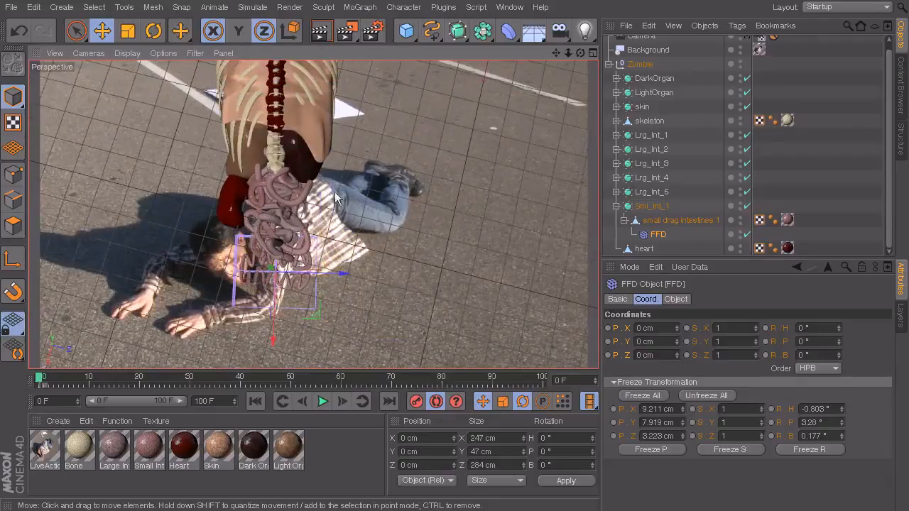
{"action": "left_click", "coordinate": [739, 47]}
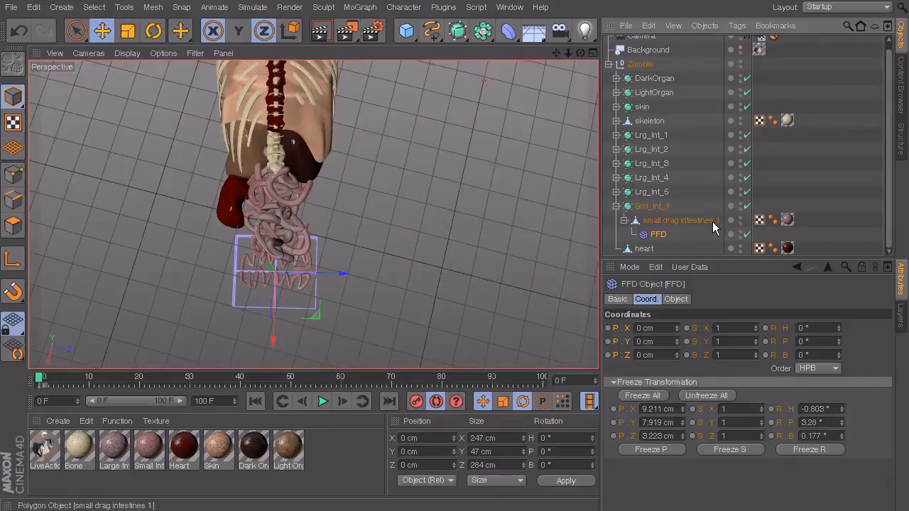
- Shift the FFD cage about -13.8 cm along its X axis and freeze all its coordinates again
{"action": "middle_click_drag", "start_coordinate": [282, 265], "coordinate": [326, 275], "text": "alt"}
{"action": "scroll", "coordinate": [307, 219], "scroll_direction": "up", "scroll_amount": 3}
{"action": "scroll", "coordinate": [308, 216], "scroll_direction": "up", "scroll_amount": 2}
{"action": "scroll", "coordinate": [314, 214], "scroll_direction": "down", "scroll_amount": 4}
{"action": "scroll", "coordinate": [327, 273], "scroll_direction": "down", "scroll_amount": 3}
{"action": "scroll", "coordinate": [326, 275], "scroll_direction": "down", "scroll_amount": 1}
{"action": "scroll", "coordinate": [265, 279], "scroll_direction": "up", "scroll_amount": 3}
{"action": "scroll", "coordinate": [371, 298], "scroll_direction": "up", "scroll_amount": 2}
{"action": "middle_click_drag", "start_coordinate": [368, 291], "coordinate": [358, 210], "text": "alt"}
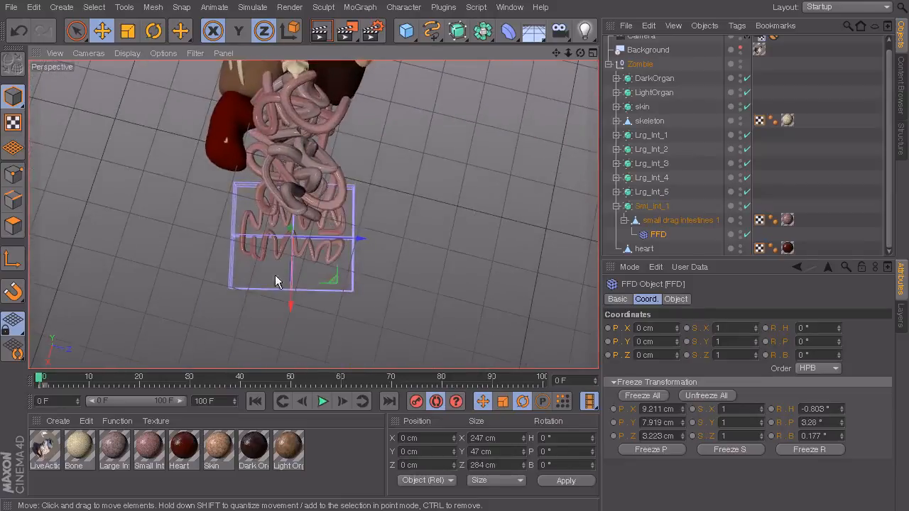
{"action": "scroll", "coordinate": [275, 275], "scroll_direction": "up", "scroll_amount": 2}
{"action": "left_click_drag", "start_coordinate": [297, 269], "coordinate": [298, 268]}
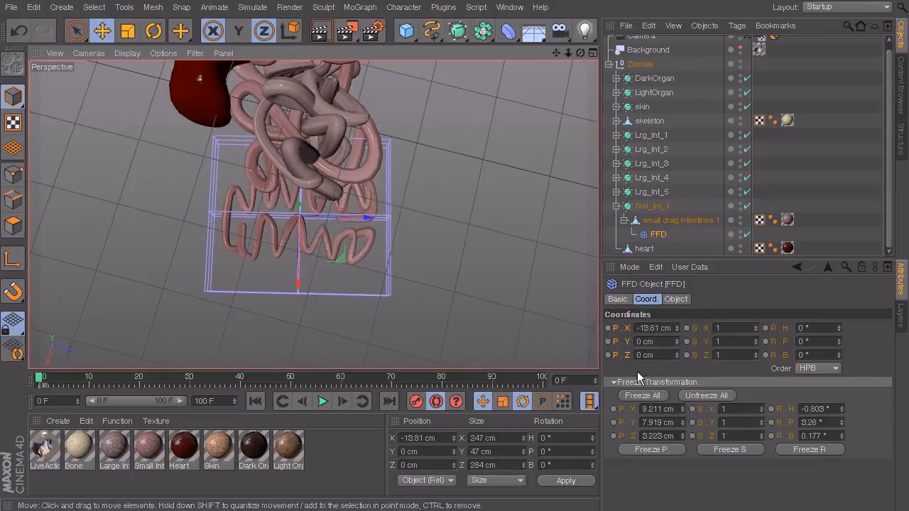
{"action": "left_click", "coordinate": [641, 396]}
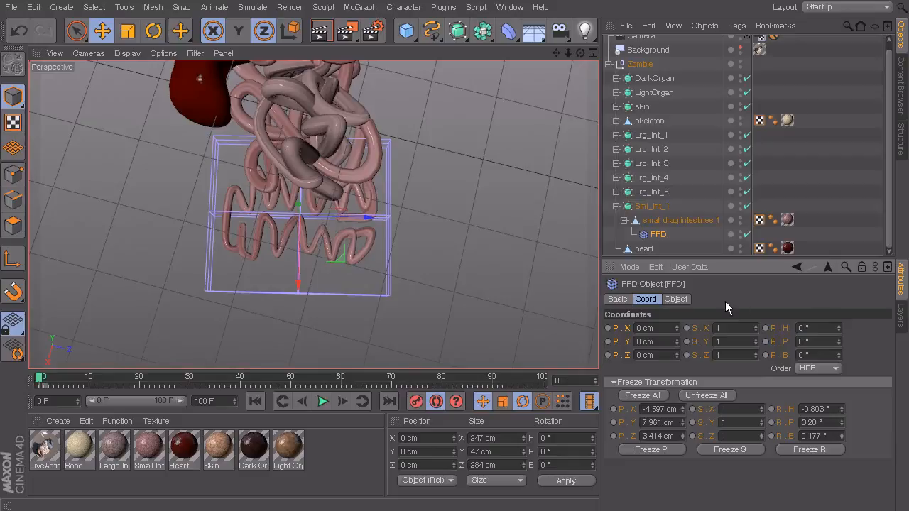
- Set the FFD's grid points along X to 4
{"action": "left_click_drag", "start_coordinate": [345, 357], "coordinate": [319, 107], "text": "alt"}
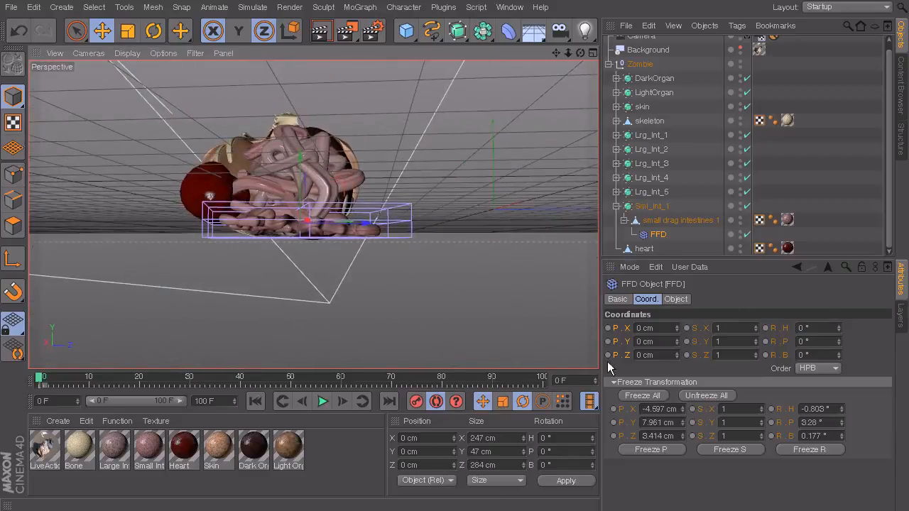
{"action": "left_click", "coordinate": [675, 299]}
{"action": "left_click_drag", "start_coordinate": [369, 212], "coordinate": [326, 291], "text": "alt"}
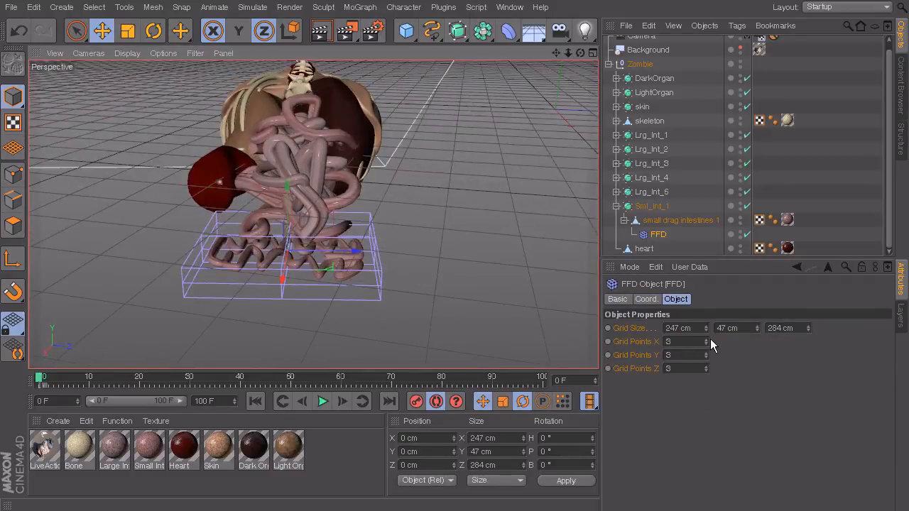
{"action": "left_click", "coordinate": [705, 339]}
{"action": "left_click_drag", "start_coordinate": [276, 276], "coordinate": [284, 256], "text": "alt"}
{"action": "left_click_drag", "start_coordinate": [250, 298], "coordinate": [306, 347], "text": "alt"}
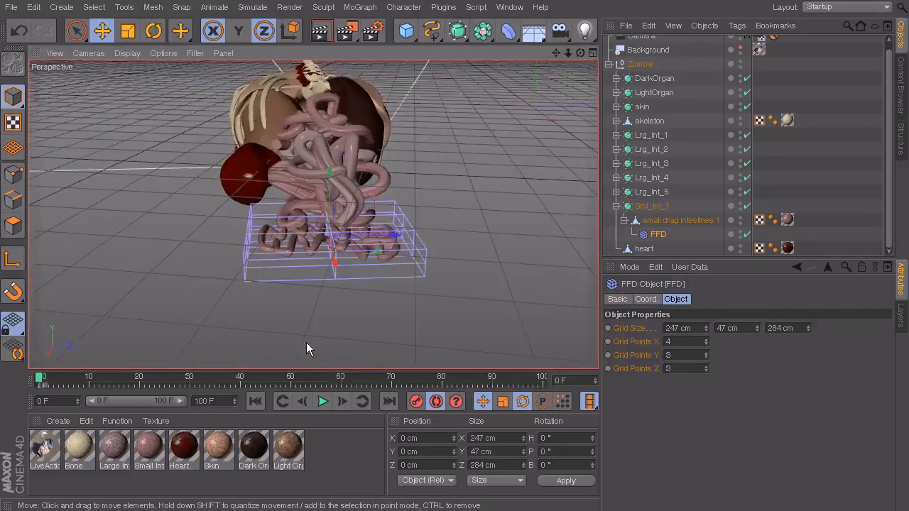
- Try 4 grid points along Y on the FFD cage and revert to 3
{"action": "left_click", "coordinate": [706, 352]}
{"action": "left_click_drag", "start_coordinate": [568, 313], "coordinate": [436, 270], "text": "alt"}
{"action": "left_click_drag", "start_coordinate": [497, 333], "coordinate": [481, 254], "text": "alt"}
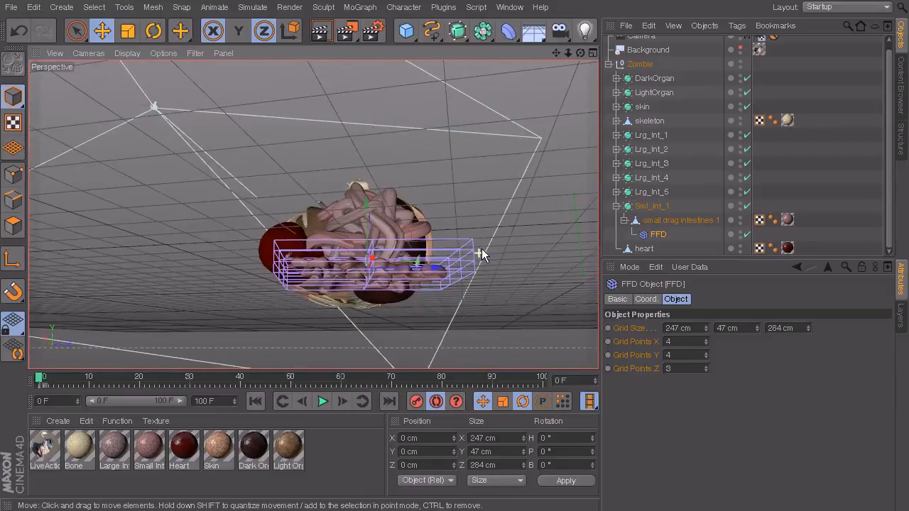
{"action": "left_click", "coordinate": [706, 357]}
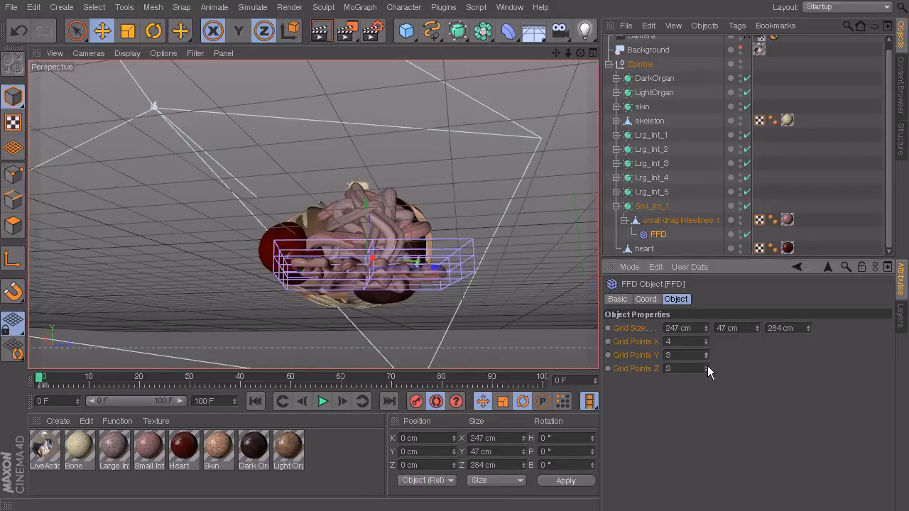
- Set the FFD's grid points along Z to 4 and switch to point editing
{"action": "left_click", "coordinate": [706, 366]}
{"action": "mouse_move", "coordinate": [285, 221]}
{"action": "left_mouse_down", "text": "alt"}
{"action": "mouse_move", "coordinate": [277, 248]}
{"action": "mouse_move", "coordinate": [269, 235]}
{"action": "mouse_move", "coordinate": [282, 223]}
{"action": "left_mouse_up", "text": "alt"}
{"action": "left_click_drag", "start_coordinate": [407, 237], "coordinate": [369, 158], "text": "alt"}
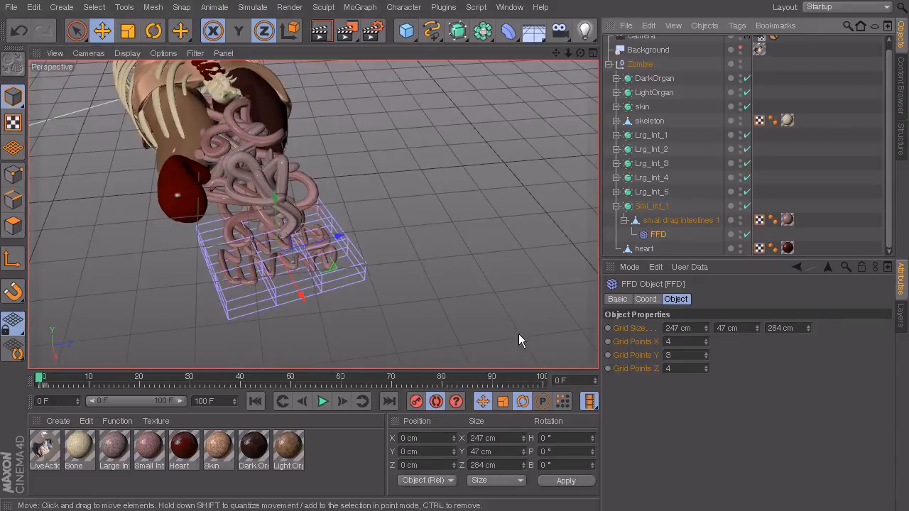
{"action": "left_click", "coordinate": [13, 174]}
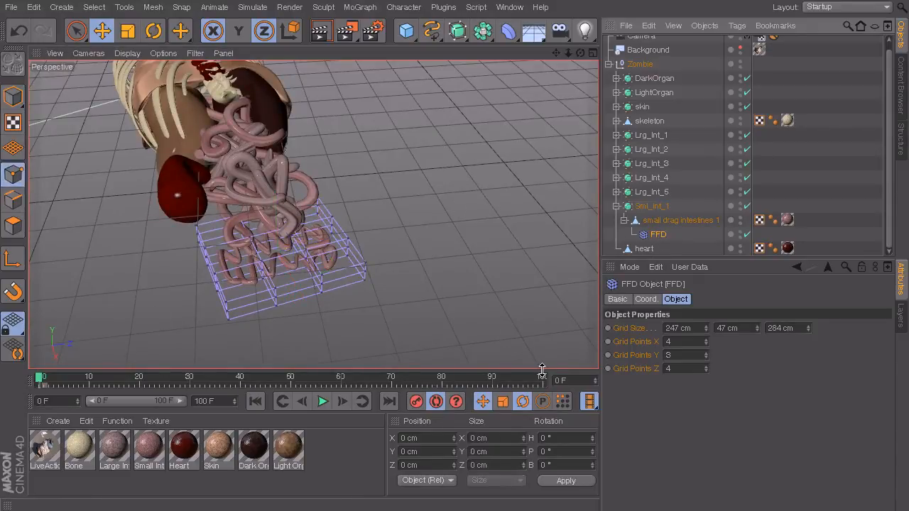
- Try pulling a corner point of the FFD cage far away from the intestines to test the deformation
{"action": "left_click_drag", "start_coordinate": [542, 370], "coordinate": [463, 279], "text": "alt"}
{"action": "left_click", "coordinate": [341, 264]}
{"action": "left_click_drag", "start_coordinate": [341, 265], "coordinate": [479, 115]}
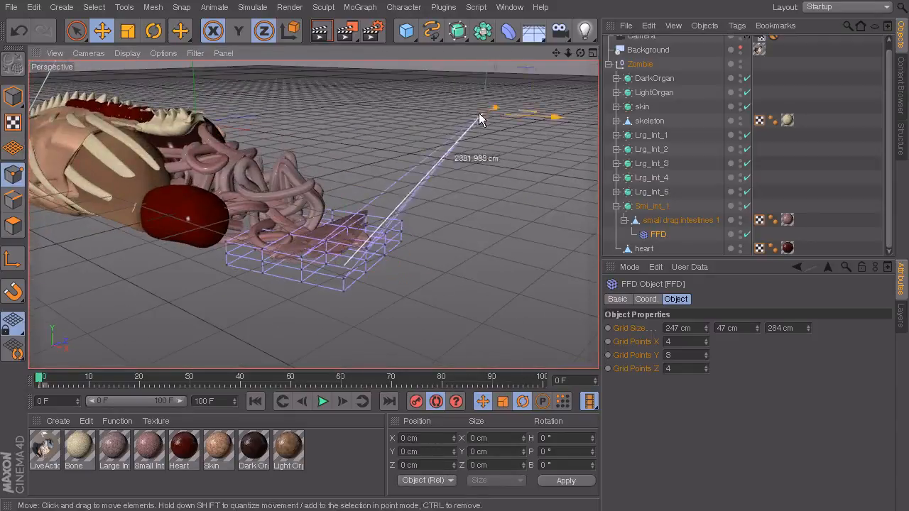
{"action": "left_click_drag", "start_coordinate": [501, 376], "coordinate": [313, 214], "text": "alt"}
{"action": "left_click_drag", "start_coordinate": [501, 341], "coordinate": [348, 288], "text": "alt"}
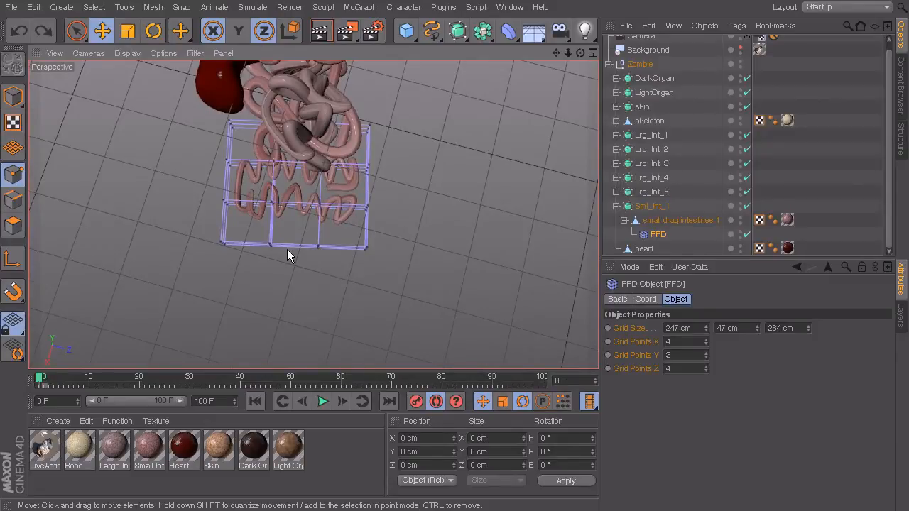
- Enable point-level animation recording and record a keyframe for the FFD at frame 0
{"action": "left_click", "coordinate": [565, 397]}
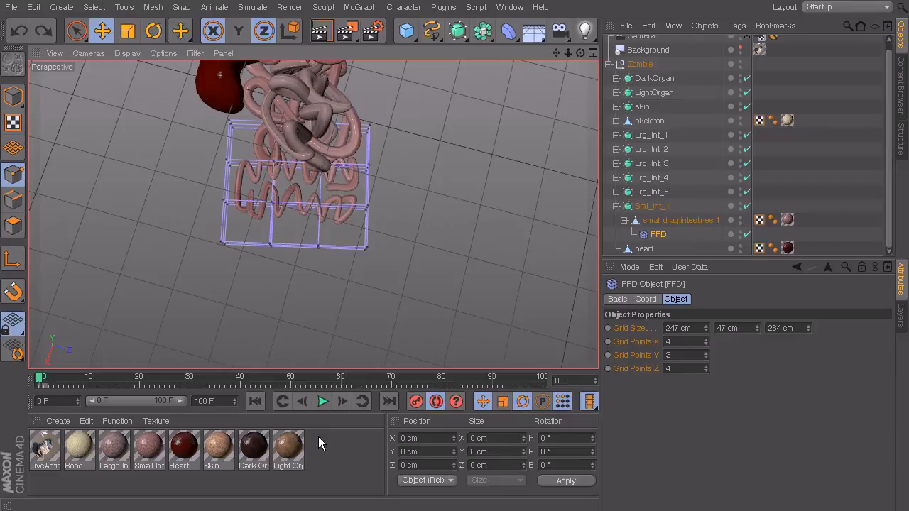
{"action": "left_click", "coordinate": [417, 397]}
- At frame 3, rectangle-select the two rows of FFD points farthest from the body and shift them along the object's X and Z axes
{"action": "left_click_drag", "start_coordinate": [39, 376], "coordinate": [57, 388]}
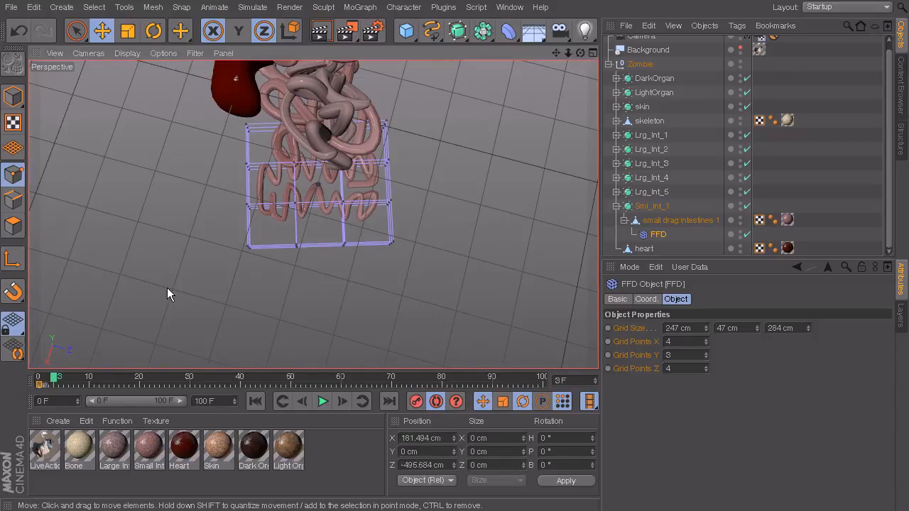
{"action": "left_click_drag", "start_coordinate": [76, 30], "coordinate": [132, 106]}
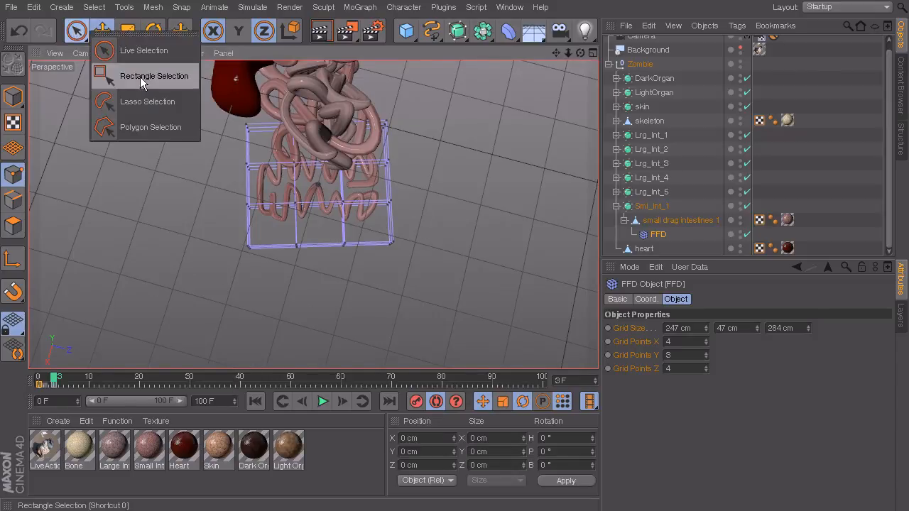
{"action": "left_click_drag", "start_coordinate": [413, 188], "coordinate": [223, 271]}
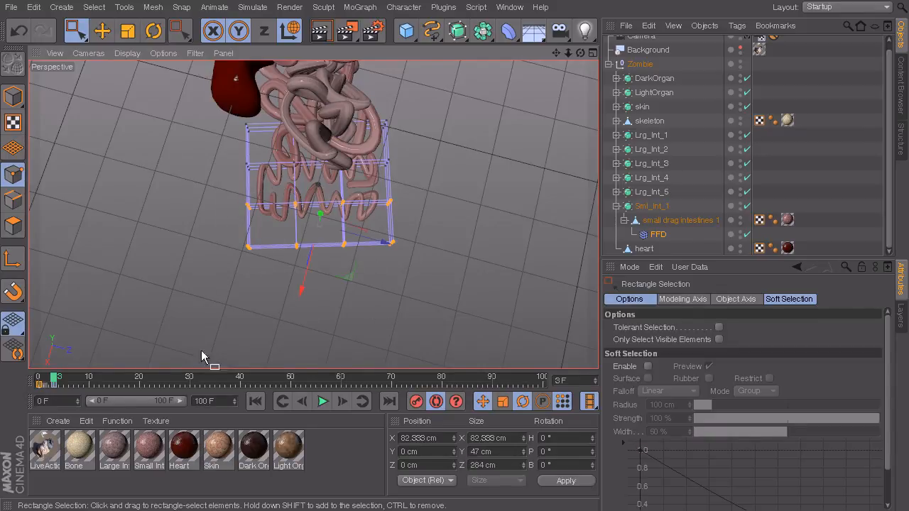
{"action": "left_click", "coordinate": [291, 30]}
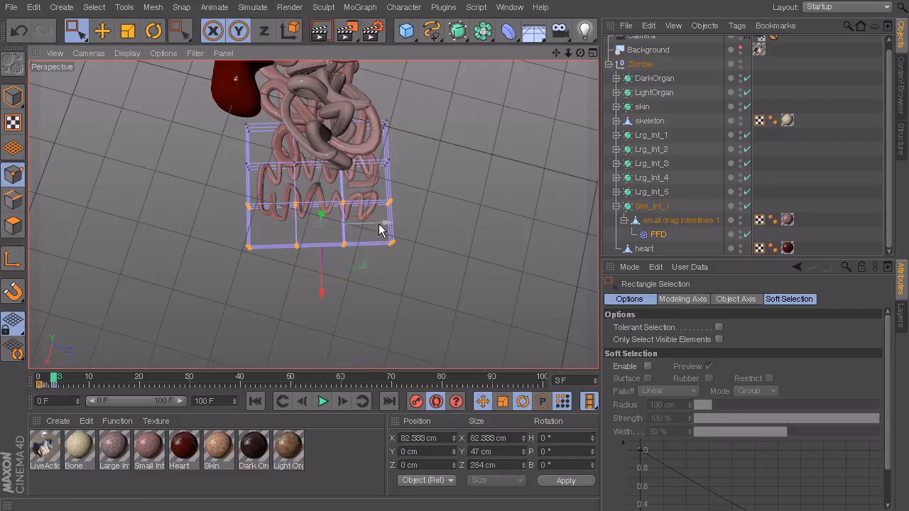
{"action": "left_click_drag", "start_coordinate": [379, 229], "coordinate": [361, 228]}
{"action": "left_click_drag", "start_coordinate": [300, 269], "coordinate": [301, 278]}
- Select the outermost row of FFD points and move it to about X 157.1 cm, Z -83.5 cm
{"action": "left_click_drag", "start_coordinate": [397, 227], "coordinate": [161, 276]}
{"action": "left_click_drag", "start_coordinate": [345, 256], "coordinate": [324, 263]}
{"action": "left_click_drag", "start_coordinate": [280, 300], "coordinate": [291, 304]}
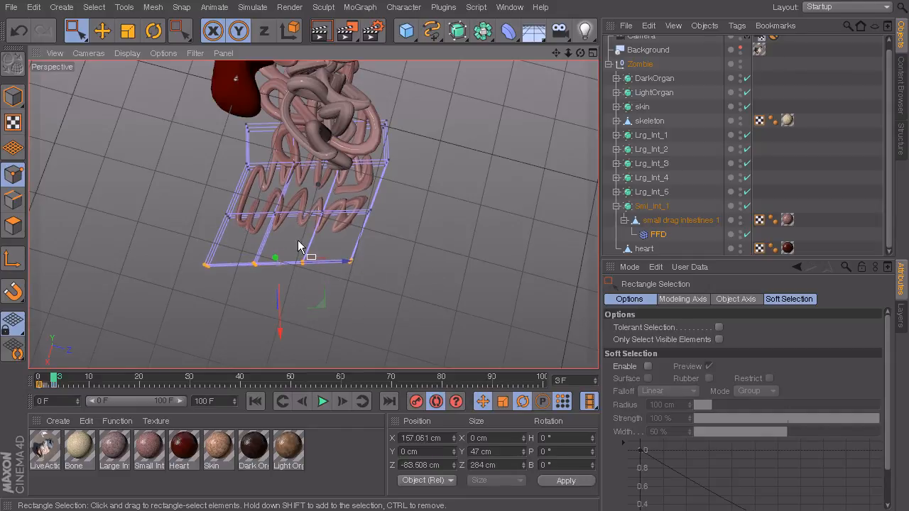
- At frame 23, swing the outermost row of FFD points across to about Z 167.3 cm
{"action": "left_click_drag", "start_coordinate": [56, 382], "coordinate": [131, 393]}
{"action": "middle_click", "coordinate": [199, 171]}
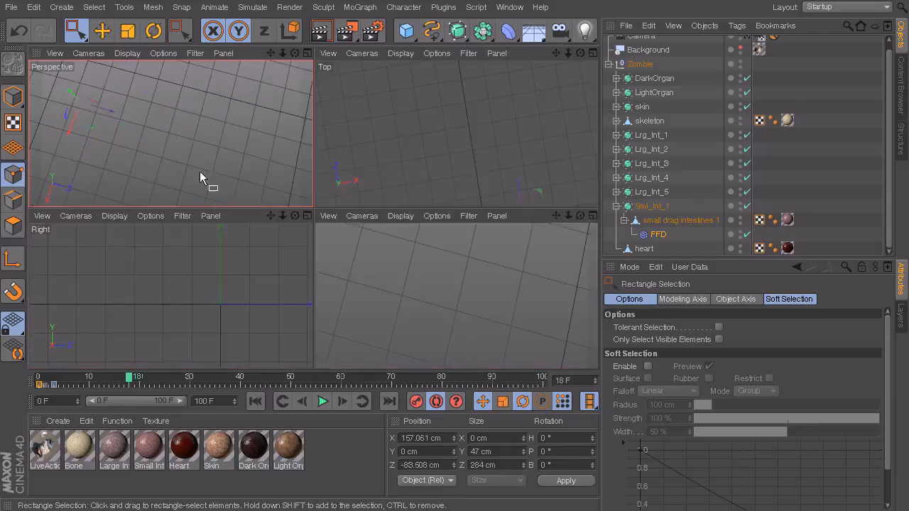
{"action": "middle_click", "coordinate": [194, 147]}
{"action": "middle_click_drag", "start_coordinate": [178, 124], "coordinate": [230, 220], "text": "alt"}
{"action": "scroll", "coordinate": [236, 183], "scroll_direction": "down", "scroll_amount": 3}
{"action": "left_click_drag", "start_coordinate": [127, 377], "coordinate": [155, 379]}
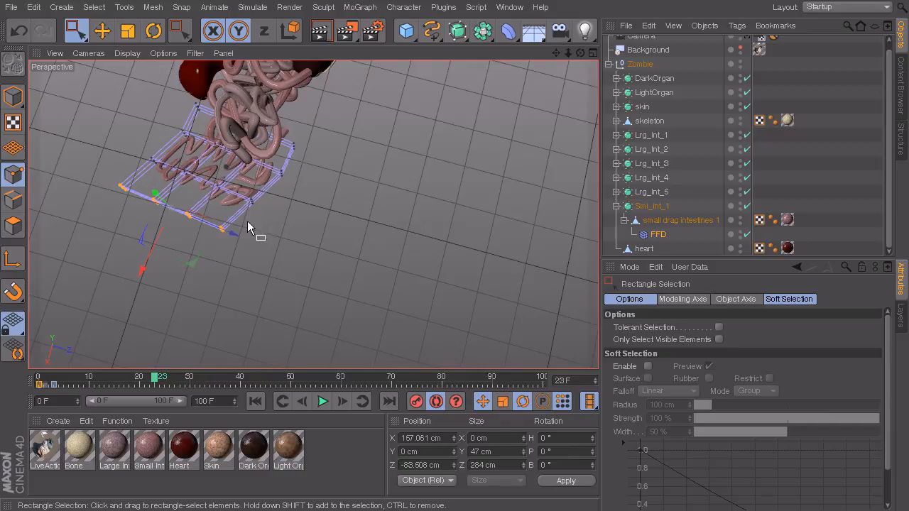
{"action": "left_click_drag", "start_coordinate": [222, 228], "coordinate": [318, 249]}
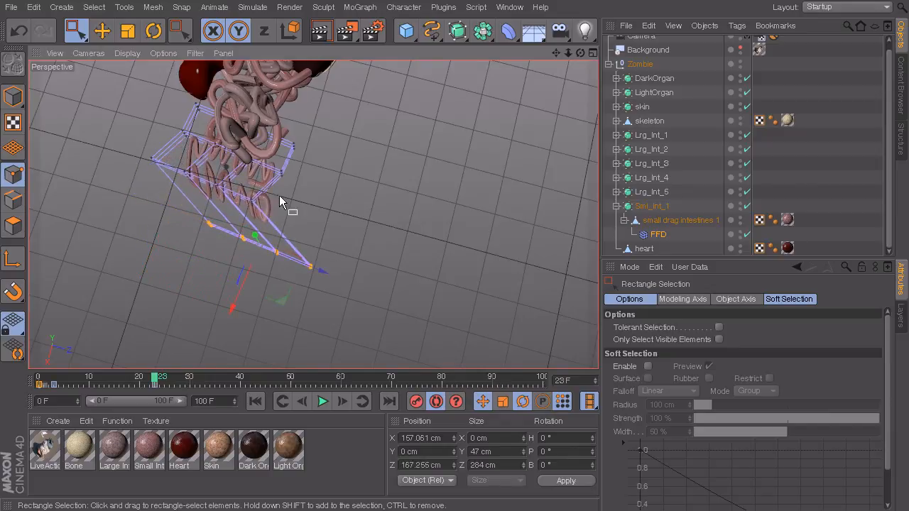
- Select the third row of FFD points from the body and shift it along Z toward the outermost row
{"action": "left_click_drag", "start_coordinate": [270, 190], "coordinate": [232, 211]}
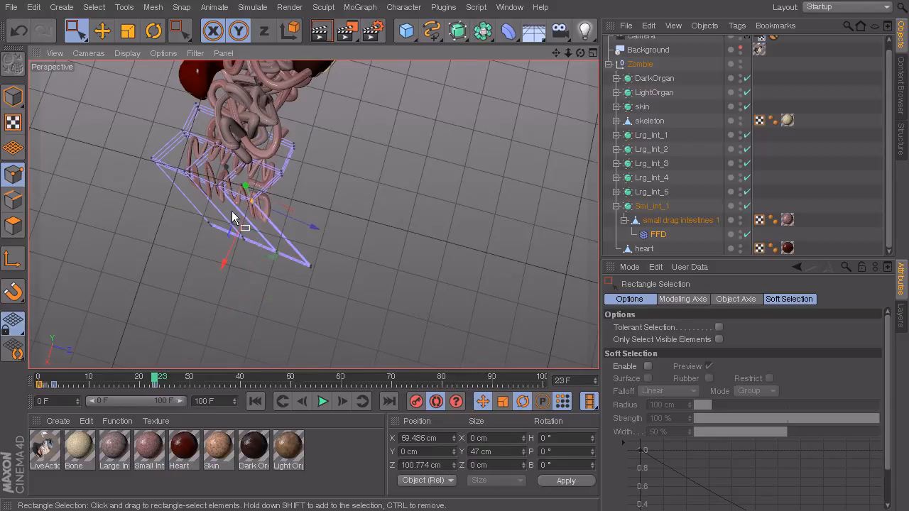
{"action": "left_click_drag", "start_coordinate": [207, 164], "coordinate": [234, 204], "text": "shift"}
{"action": "left_click_drag", "start_coordinate": [172, 155], "coordinate": [171, 183], "text": "shift"}
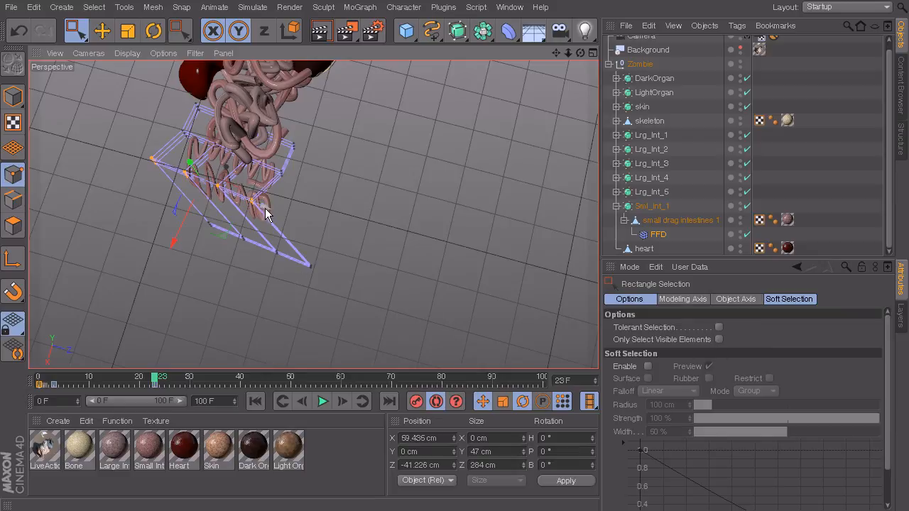
{"action": "left_click_drag", "start_coordinate": [264, 208], "coordinate": [304, 227]}
- Select points in the second row of the FFD cage from the body and nudge them along Z
{"action": "left_click_drag", "start_coordinate": [306, 159], "coordinate": [265, 180]}
{"action": "left_click_drag", "start_coordinate": [268, 149], "coordinate": [239, 171], "text": "shift"}
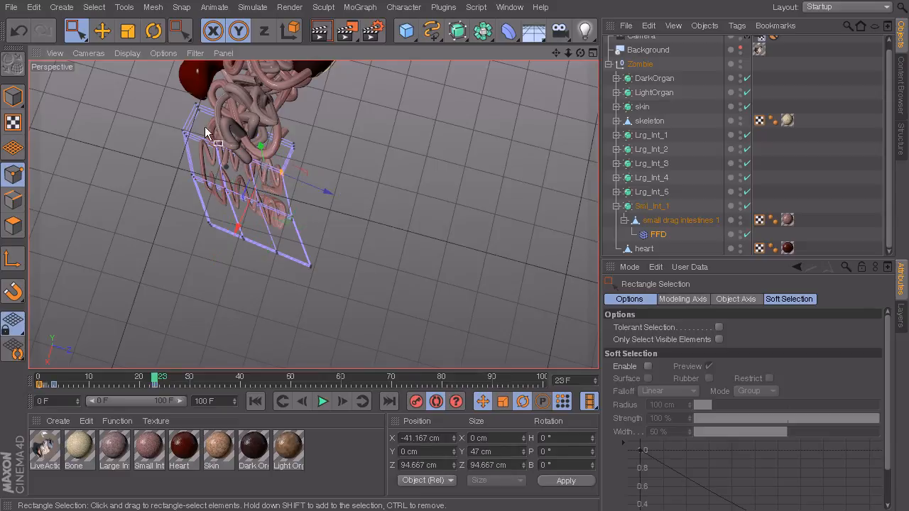
{"action": "left_click_drag", "start_coordinate": [226, 125], "coordinate": [162, 151], "text": "shift"}
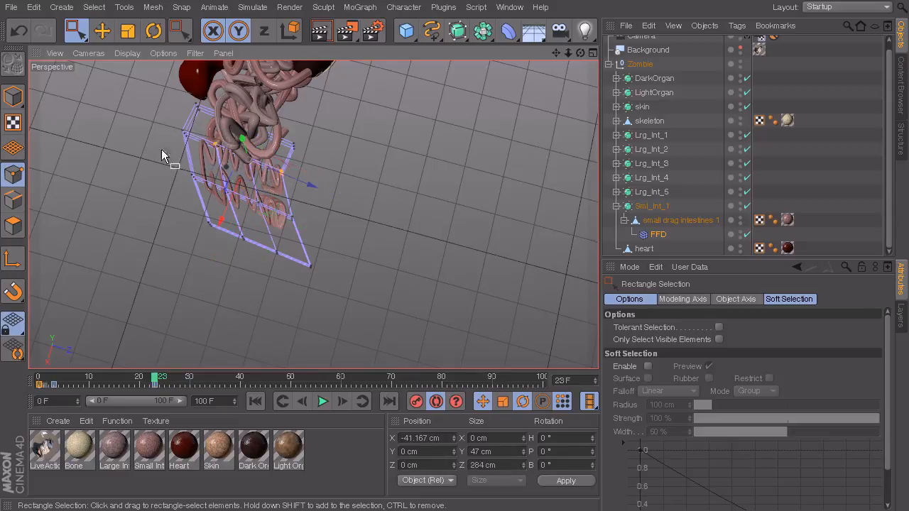
{"action": "left_click_drag", "start_coordinate": [290, 177], "coordinate": [300, 179]}
- Reselect the third row of FFD points and adjust it to about Z 87 cm
{"action": "left_click_drag", "start_coordinate": [303, 212], "coordinate": [259, 234], "text": "alt"}
{"action": "left_click_drag", "start_coordinate": [261, 239], "coordinate": [215, 205]}
{"action": "left_click_drag", "start_coordinate": [98, 242], "coordinate": [142, 275]}
{"action": "mouse_move", "coordinate": [261, 213]}
{"action": "left_mouse_down"}
{"action": "mouse_move", "coordinate": [275, 210]}
{"action": "mouse_move", "coordinate": [266, 210]}
{"action": "left_mouse_up"}
- Select the outermost row of FFD points and pull it back in toward the intestines
{"action": "left_click_drag", "start_coordinate": [308, 160], "coordinate": [304, 333], "text": "alt"}
{"action": "middle_click_drag", "start_coordinate": [245, 131], "coordinate": [264, 288], "text": "alt"}
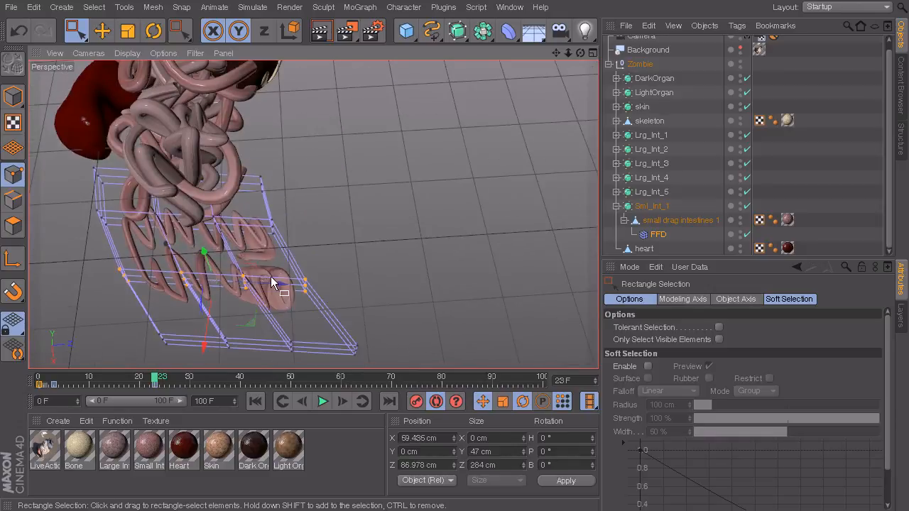
{"action": "left_click_drag", "start_coordinate": [384, 316], "coordinate": [96, 374]}
{"action": "left_click_drag", "start_coordinate": [312, 351], "coordinate": [246, 321]}
- Select the whole third row of FFD points and move it to about X 29.7 cm, Z 61.5 cm
{"action": "left_click_drag", "start_coordinate": [231, 280], "coordinate": [76, 284]}
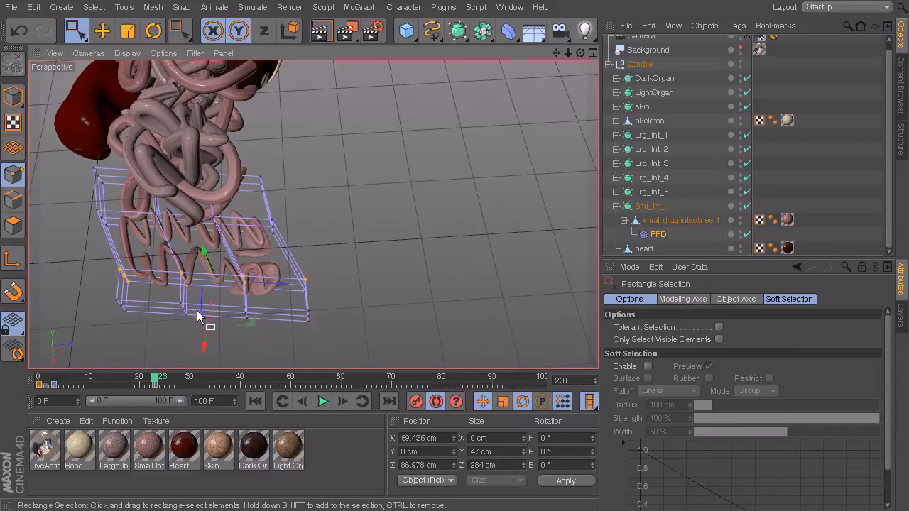
{"action": "left_click_drag", "start_coordinate": [338, 256], "coordinate": [63, 300]}
{"action": "left_click_drag", "start_coordinate": [269, 284], "coordinate": [254, 285]}
{"action": "left_click_drag", "start_coordinate": [189, 320], "coordinate": [323, 169]}
{"action": "left_click_drag", "start_coordinate": [336, 235], "coordinate": [347, 195], "text": "alt"}
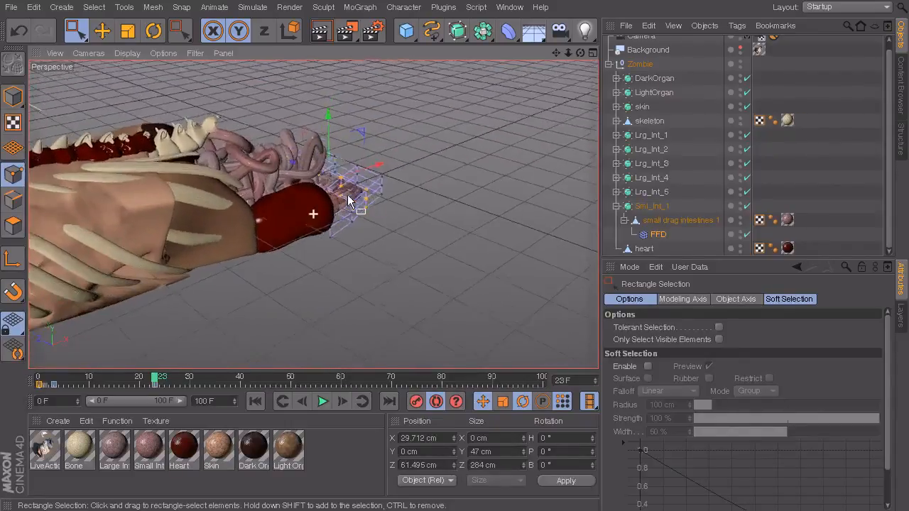
- At frame 14, shift the third row of FFD points along Z and move the outermost row to about X 184.4 cm, Z 94.6 cm
{"action": "right_click_drag", "start_coordinate": [331, 194], "coordinate": [232, 108], "text": "alt"}
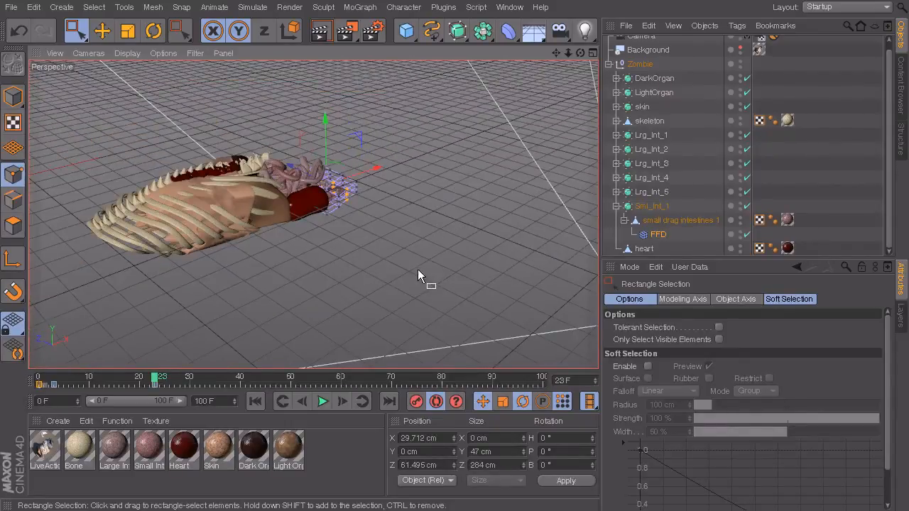
{"action": "left_click_drag", "start_coordinate": [154, 380], "coordinate": [156, 411]}
{"action": "left_click_drag", "start_coordinate": [404, 162], "coordinate": [356, 264], "text": "alt"}
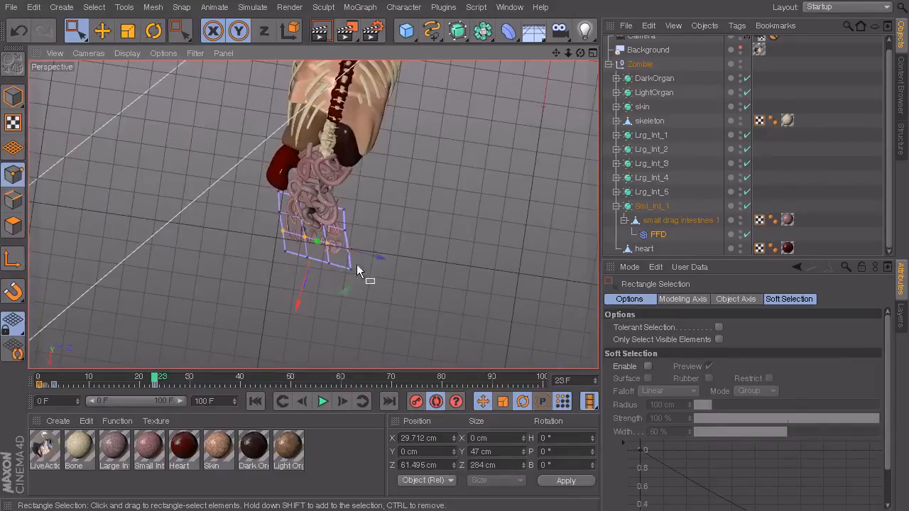
{"action": "left_click", "coordinate": [110, 379]}
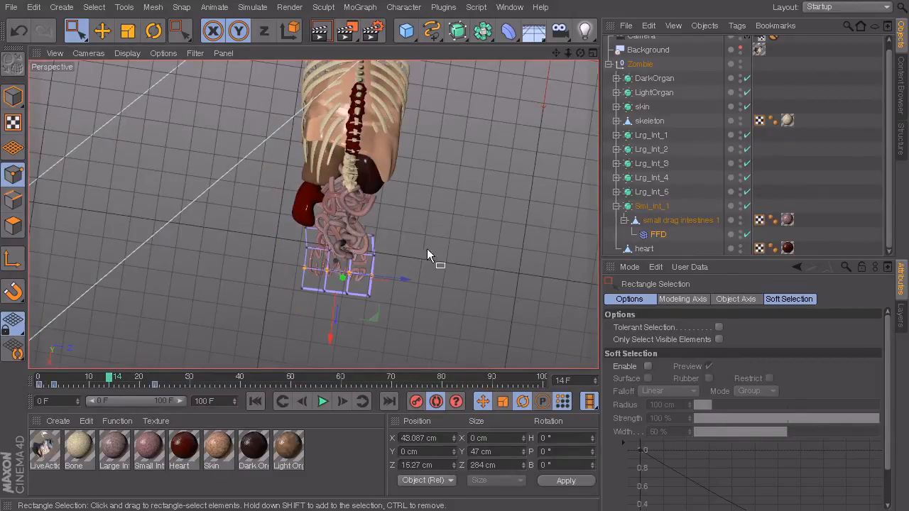
{"action": "left_click_drag", "start_coordinate": [402, 281], "coordinate": [246, 310]}
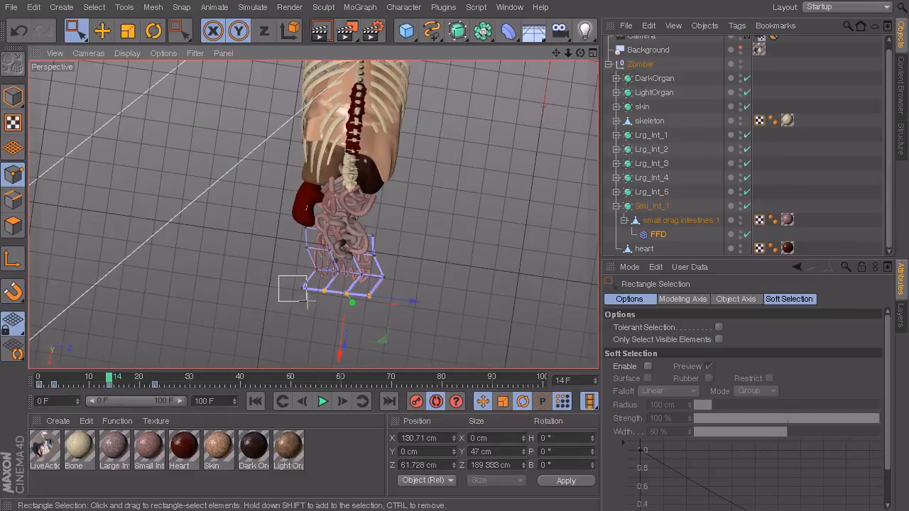
{"action": "left_click_drag", "start_coordinate": [398, 299], "coordinate": [415, 301]}
{"action": "left_click_drag", "start_coordinate": [351, 342], "coordinate": [78, 188]}
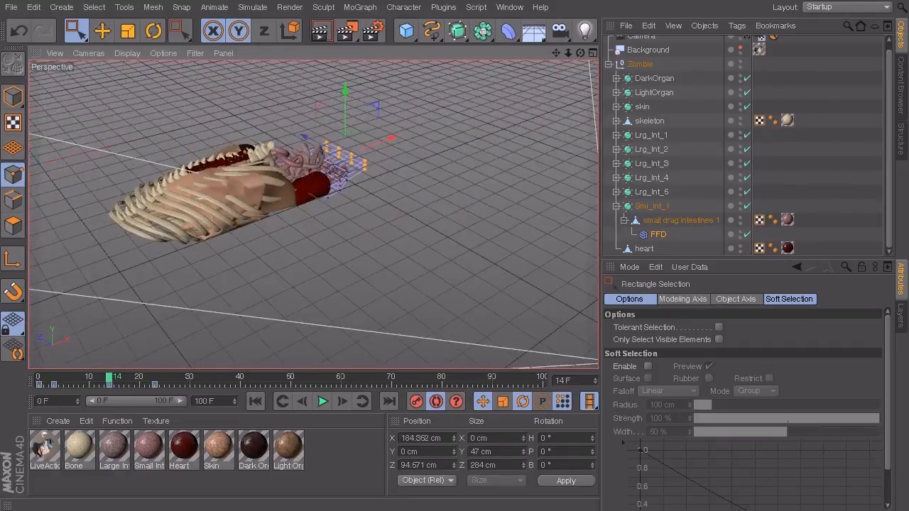
- Clear the point selection and examine the intestines' drag motion between frame 0 and frame 23 from a wider view
{"action": "left_click", "coordinate": [746, 38]}
{"action": "left_click", "coordinate": [33, 377]}
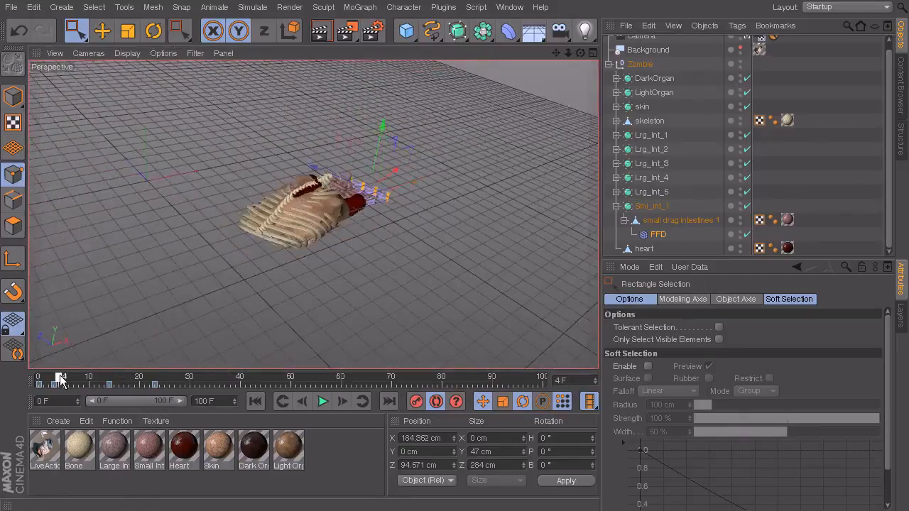
{"action": "mouse_move", "coordinate": [32, 376]}
{"action": "left_mouse_down"}
{"action": "mouse_move", "coordinate": [73, 382]}
{"action": "mouse_move", "coordinate": [29, 381]}
{"action": "left_mouse_up"}
{"action": "left_click", "coordinate": [391, 301]}
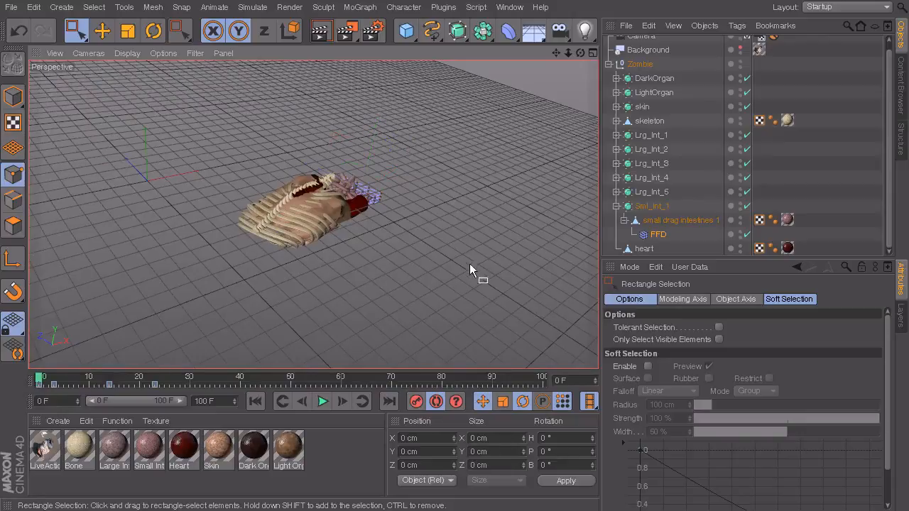
{"action": "mouse_move", "coordinate": [39, 381]}
{"action": "left_mouse_down"}
{"action": "mouse_move", "coordinate": [164, 388]}
{"action": "mouse_move", "coordinate": [154, 389]}
{"action": "left_mouse_up"}
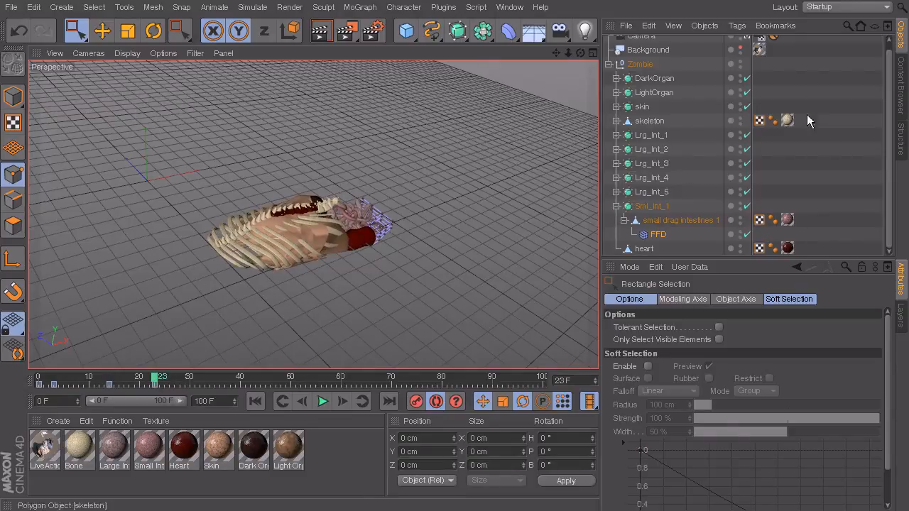
{"action": "left_click", "coordinate": [747, 39]}
{"action": "left_click_drag", "start_coordinate": [398, 139], "coordinate": [3, 220], "text": "alt"}
{"action": "left_click_drag", "start_coordinate": [313, 214], "coordinate": [317, 213], "text": "alt"}
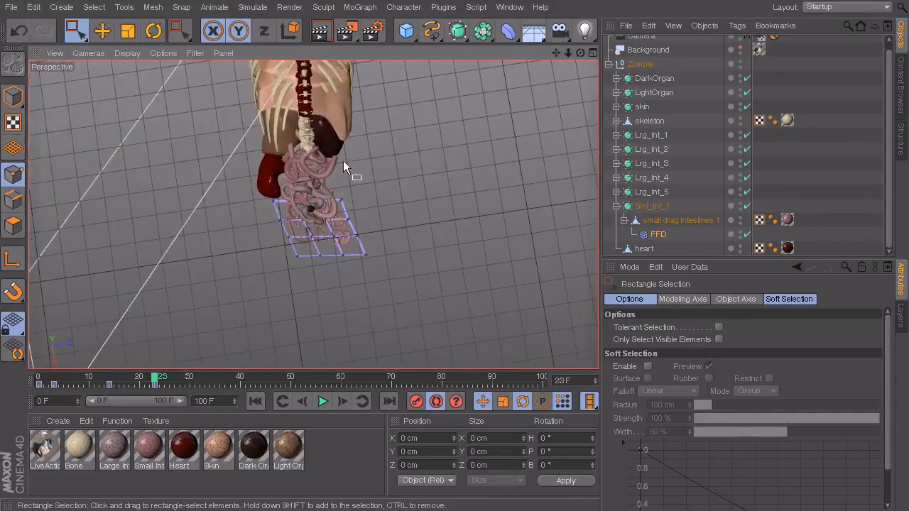
- At frame 29, shift the outermost and middle rows of FFD points along Z
{"action": "left_click_drag", "start_coordinate": [158, 380], "coordinate": [187, 385]}
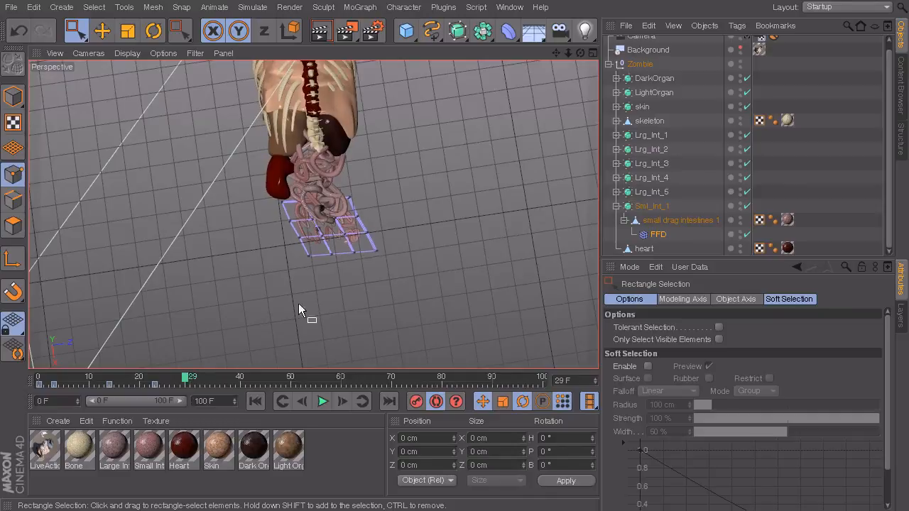
{"action": "left_click_drag", "start_coordinate": [398, 243], "coordinate": [284, 291]}
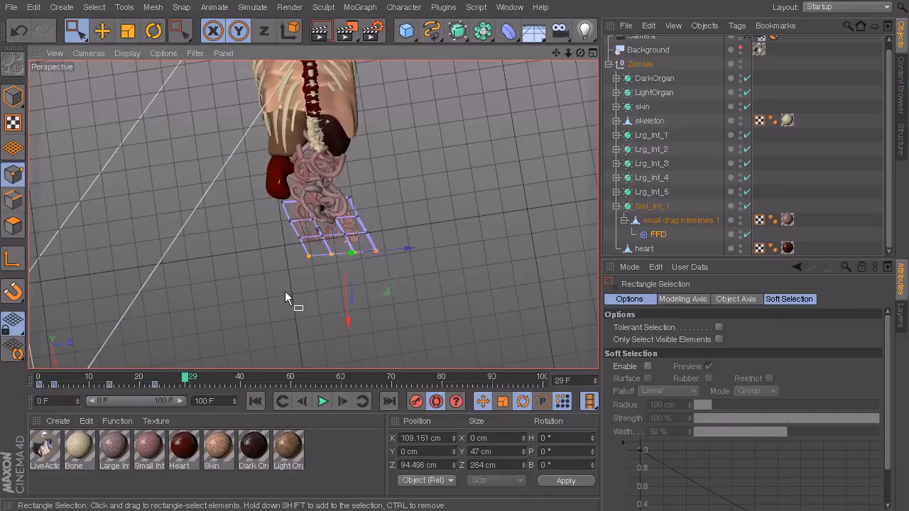
{"action": "left_click_drag", "start_coordinate": [398, 254], "coordinate": [289, 242]}
{"action": "left_click_drag", "start_coordinate": [401, 230], "coordinate": [264, 235]}
{"action": "left_click_drag", "start_coordinate": [386, 215], "coordinate": [392, 215]}
- Reselect the outermost row of FFD points and move it to about X 117.8 cm, Z -12.2 cm
{"action": "left_click_drag", "start_coordinate": [367, 245], "coordinate": [273, 274]}
{"action": "left_click_drag", "start_coordinate": [389, 256], "coordinate": [381, 250]}
{"action": "left_click_drag", "start_coordinate": [320, 292], "coordinate": [319, 294]}
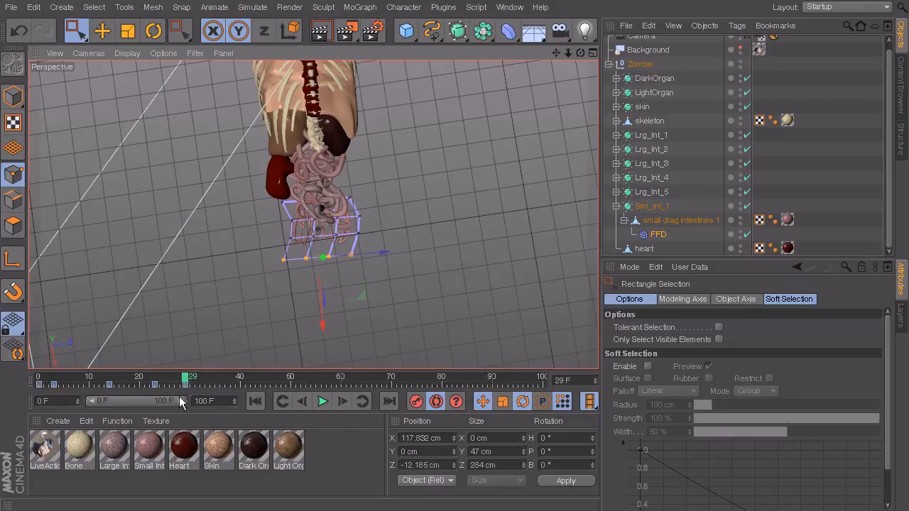
- At frame 35, swing the outermost row of FFD points to about Z 179 cm and shift the second row from the body along Z
{"action": "mouse_move", "coordinate": [142, 376]}
{"action": "left_mouse_down"}
{"action": "mouse_move", "coordinate": [177, 385]}
{"action": "mouse_move", "coordinate": [150, 387]}
{"action": "mouse_move", "coordinate": [216, 395]}
{"action": "left_mouse_up"}
{"action": "left_click_drag", "start_coordinate": [347, 262], "coordinate": [395, 263]}
{"action": "left_click_drag", "start_coordinate": [336, 226], "coordinate": [364, 222]}
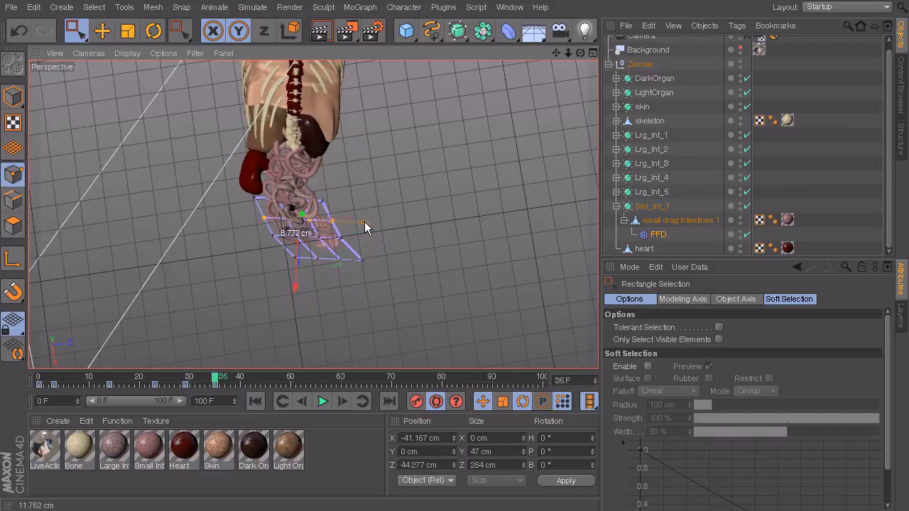
- Adjust the end points of the FFD row nearest the body along Z and clear the selection
{"action": "left_click_drag", "start_coordinate": [202, 186], "coordinate": [306, 201]}
{"action": "left_click_drag", "start_coordinate": [352, 184], "coordinate": [316, 213]}
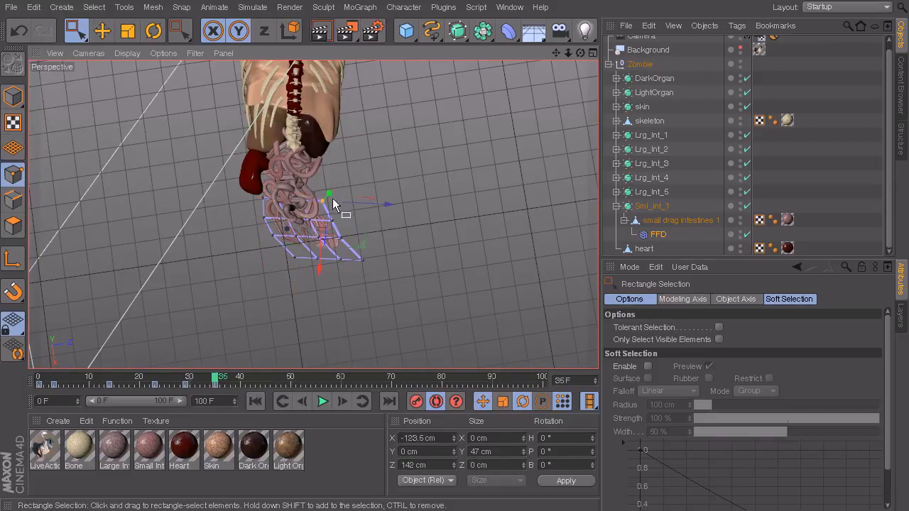
{"action": "left_click_drag", "start_coordinate": [373, 203], "coordinate": [370, 203]}
{"action": "left_click", "coordinate": [434, 349]}
- At frame 32, move the outermost row of FFD points to about X 102.9 cm, Z 128.3 cm and check the motion
{"action": "left_click_drag", "start_coordinate": [215, 381], "coordinate": [199, 381]}
{"action": "left_click_drag", "start_coordinate": [399, 247], "coordinate": [284, 266]}
{"action": "left_click_drag", "start_coordinate": [383, 256], "coordinate": [391, 255]}
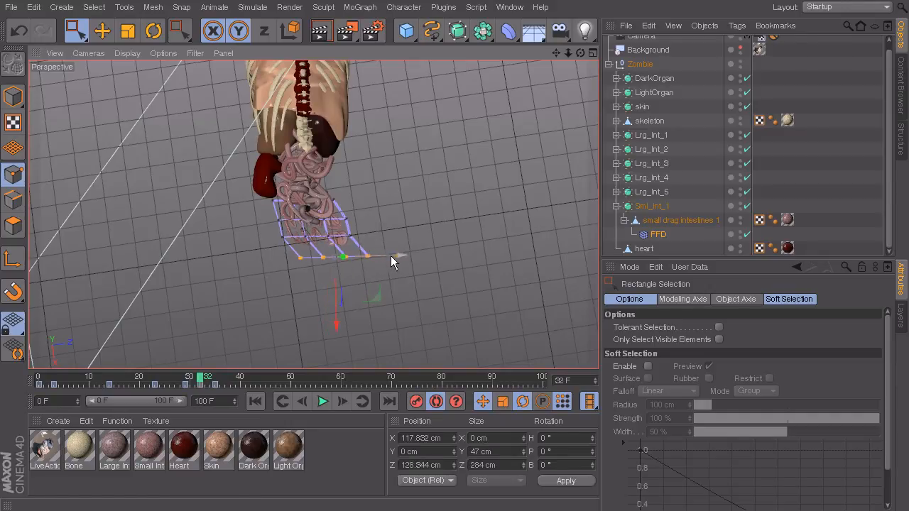
{"action": "left_click_drag", "start_coordinate": [335, 294], "coordinate": [336, 289]}
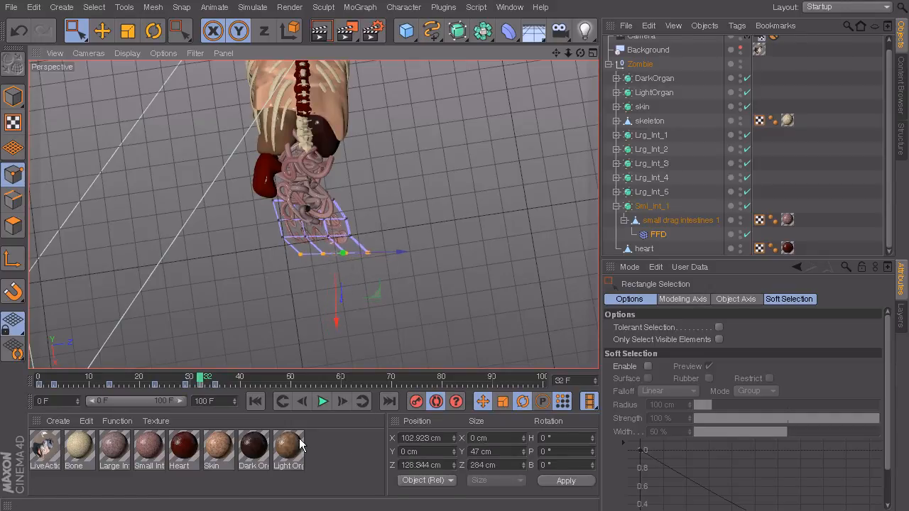
{"action": "left_click_drag", "start_coordinate": [167, 384], "coordinate": [217, 434]}
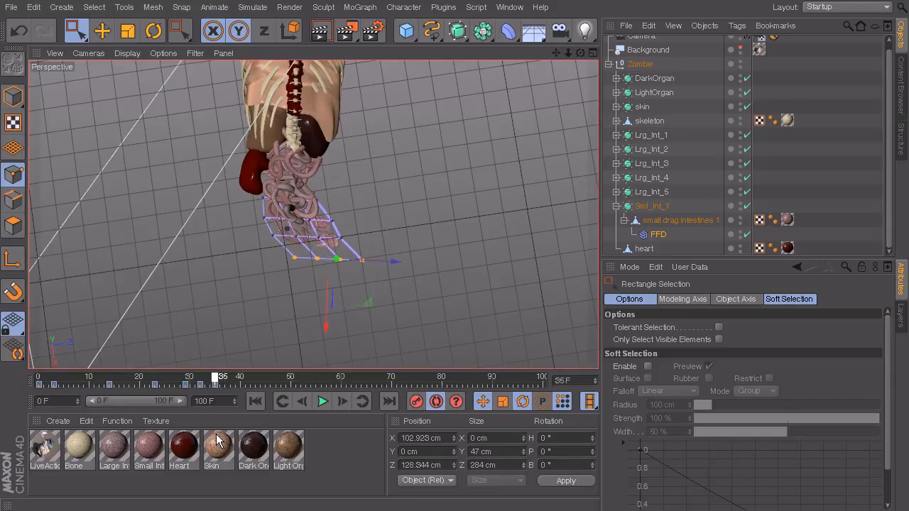
- At frame 45, shift the second row of FFD points from the body back along Z
{"action": "left_click_drag", "start_coordinate": [217, 378], "coordinate": [264, 380]}
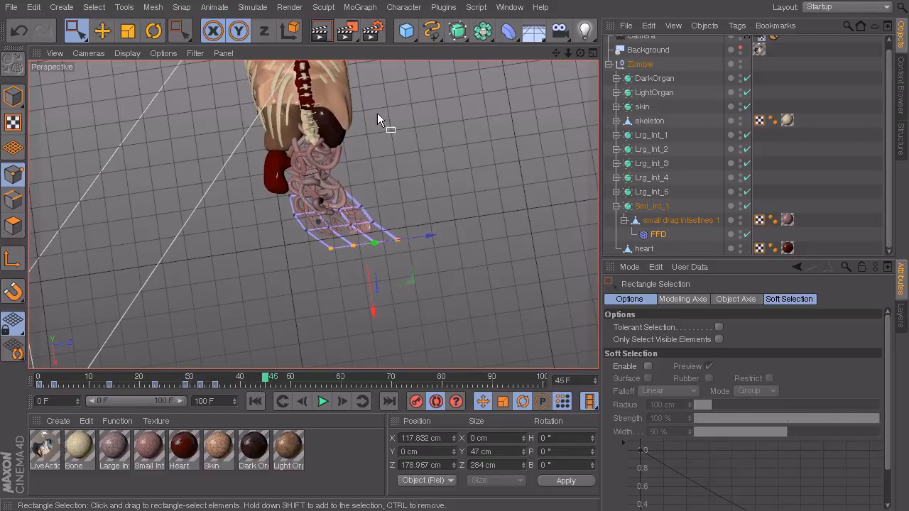
{"action": "left_click_drag", "start_coordinate": [423, 230], "coordinate": [303, 240]}
{"action": "left_click_drag", "start_coordinate": [385, 221], "coordinate": [279, 220]}
{"action": "left_click_drag", "start_coordinate": [388, 202], "coordinate": [376, 204]}
- Swing the outer FFD rows back, with the third at about Z -16.3 cm, and set the second row's end point to about Z -132.4 cm
{"action": "left_click_drag", "start_coordinate": [369, 238], "coordinate": [309, 284]}
{"action": "left_click_drag", "start_coordinate": [391, 250], "coordinate": [370, 251]}
{"action": "left_click_drag", "start_coordinate": [299, 235], "coordinate": [320, 258]}
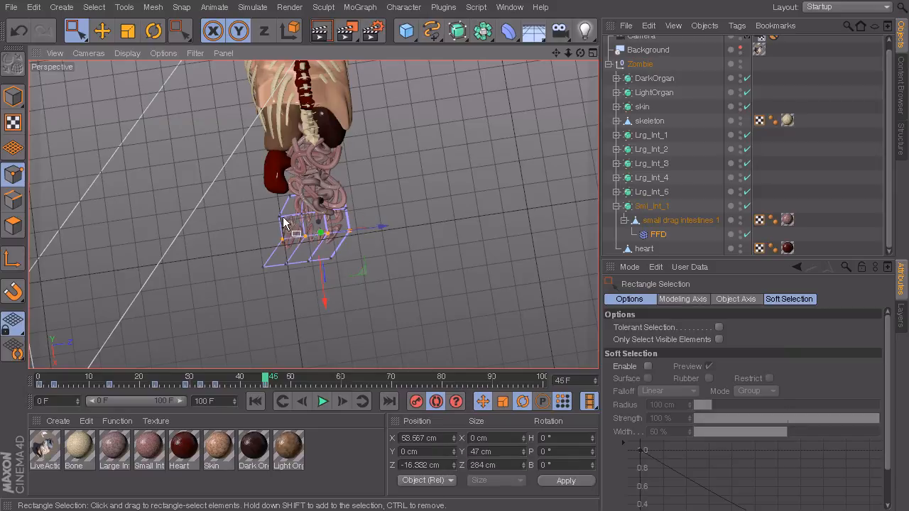
{"action": "left_click_drag", "start_coordinate": [276, 213], "coordinate": [290, 225]}
{"action": "left_click_drag", "start_coordinate": [342, 210], "coordinate": [350, 209]}
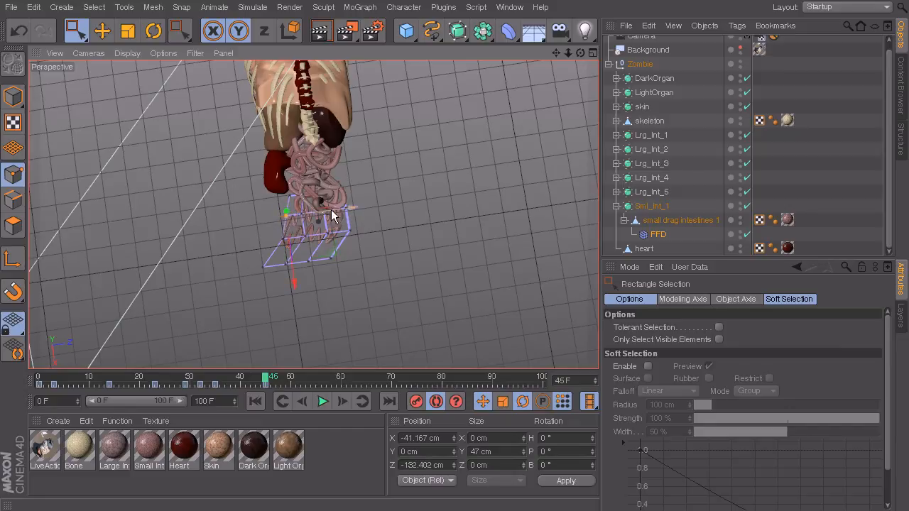
- Clear the point selection and move the point-level key from frame 45 to frame 43
{"action": "left_click", "coordinate": [343, 447]}
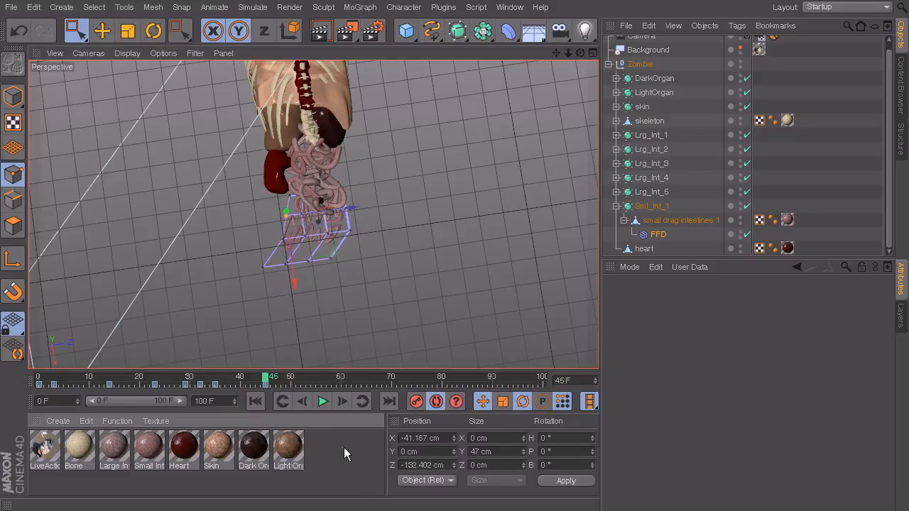
{"action": "left_click", "coordinate": [381, 276]}
{"action": "left_click", "coordinate": [618, 353]}
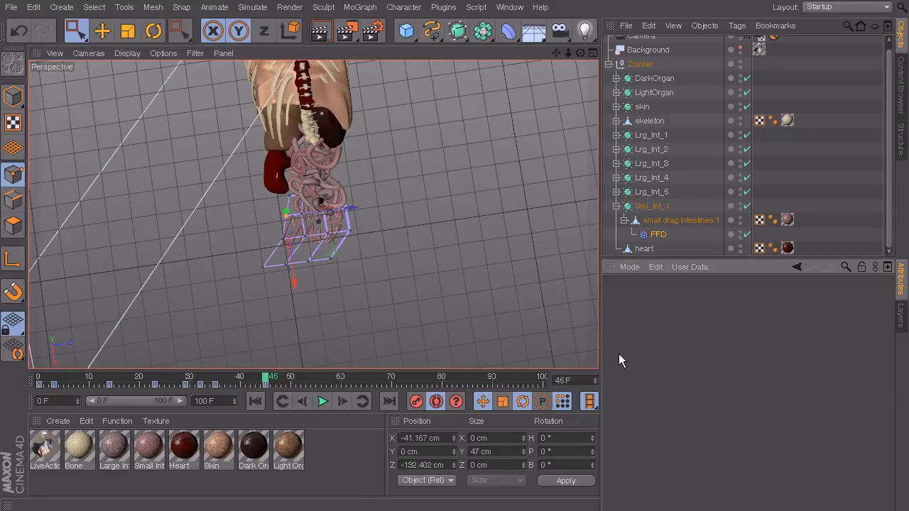
{"action": "left_click", "coordinate": [369, 312]}
{"action": "left_click_drag", "start_coordinate": [266, 380], "coordinate": [257, 452]}
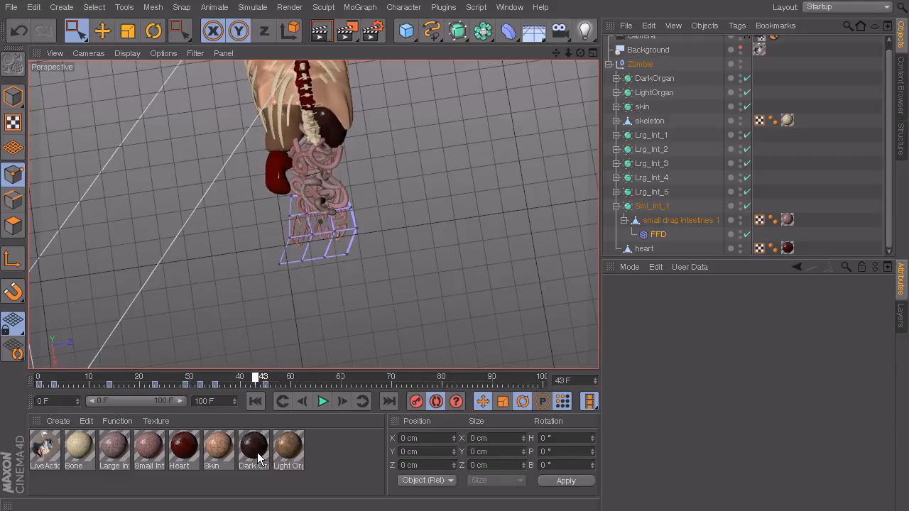
{"action": "left_click_drag", "start_coordinate": [265, 384], "coordinate": [256, 384]}
- At frame 47, pull the outermost row of FFD points in toward the intestines and shift it along Z
{"action": "left_click_drag", "start_coordinate": [197, 377], "coordinate": [276, 404]}
{"action": "left_click_drag", "start_coordinate": [340, 249], "coordinate": [243, 282]}
{"action": "left_click", "coordinate": [290, 292]}
{"action": "left_click_drag", "start_coordinate": [350, 247], "coordinate": [245, 283]}
{"action": "left_click_drag", "start_coordinate": [298, 287], "coordinate": [297, 275]}
{"action": "left_click_drag", "start_coordinate": [351, 246], "coordinate": [370, 245]}
- Select the whole third row of FFD points and move it toward the body to about X 29.9 cm
{"action": "left_click", "coordinate": [346, 232]}
{"action": "left_click", "coordinate": [324, 235], "text": "shift"}
{"action": "left_click_drag", "start_coordinate": [289, 227], "coordinate": [257, 252], "text": "shift"}
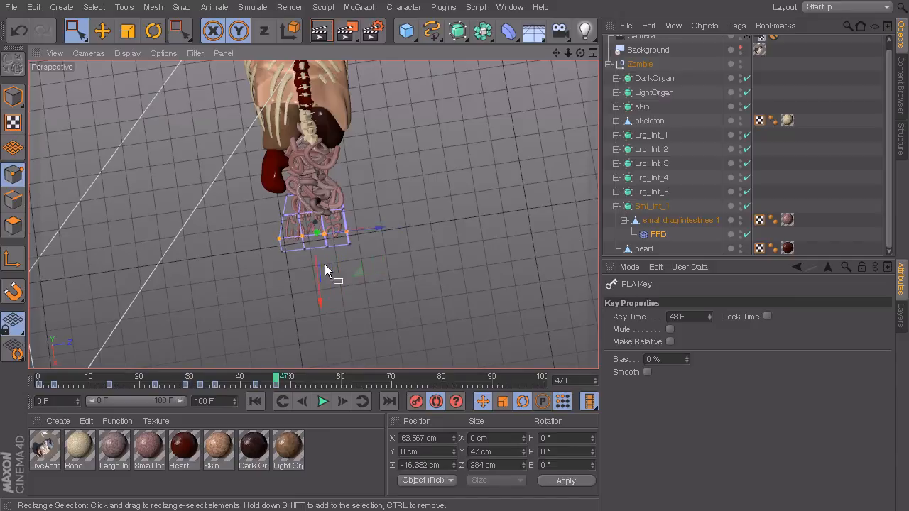
{"action": "left_click_drag", "start_coordinate": [319, 280], "coordinate": [319, 275]}
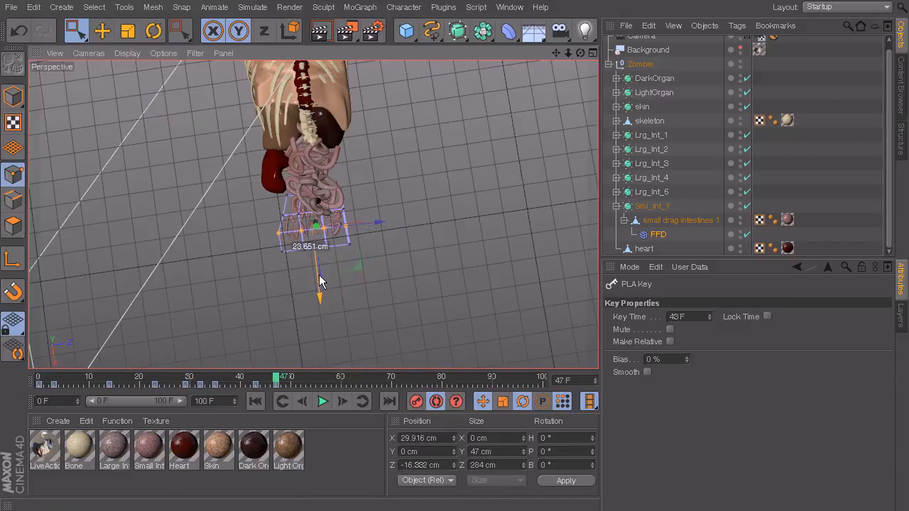
- At frame 54, move the outermost row of FFD points to about X 137.9 cm, Z 68.1 cm
{"action": "left_click_drag", "start_coordinate": [276, 379], "coordinate": [309, 387]}
{"action": "left_click_drag", "start_coordinate": [359, 226], "coordinate": [282, 267]}
{"action": "left_click", "coordinate": [306, 282]}
{"action": "left_click_drag", "start_coordinate": [342, 247], "coordinate": [292, 238]}
{"action": "left_click_drag", "start_coordinate": [332, 307], "coordinate": [312, 303]}
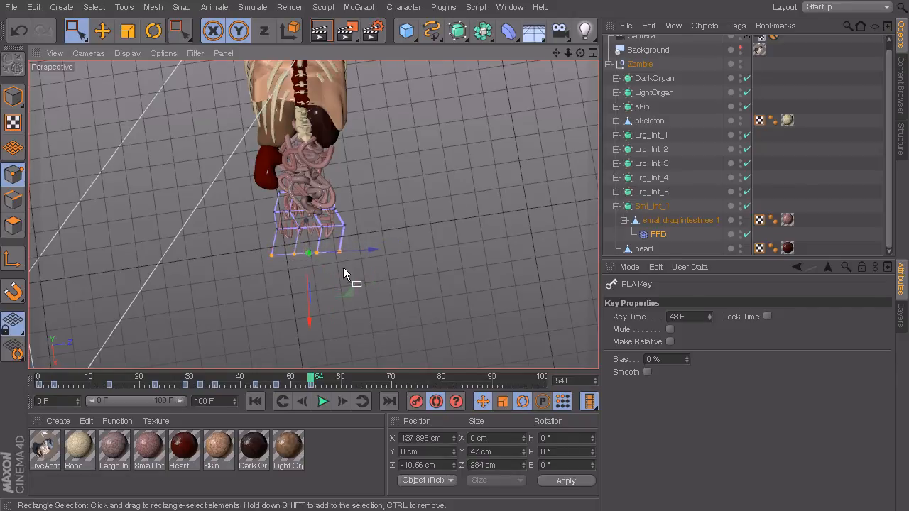
{"action": "left_click_drag", "start_coordinate": [355, 252], "coordinate": [377, 249]}
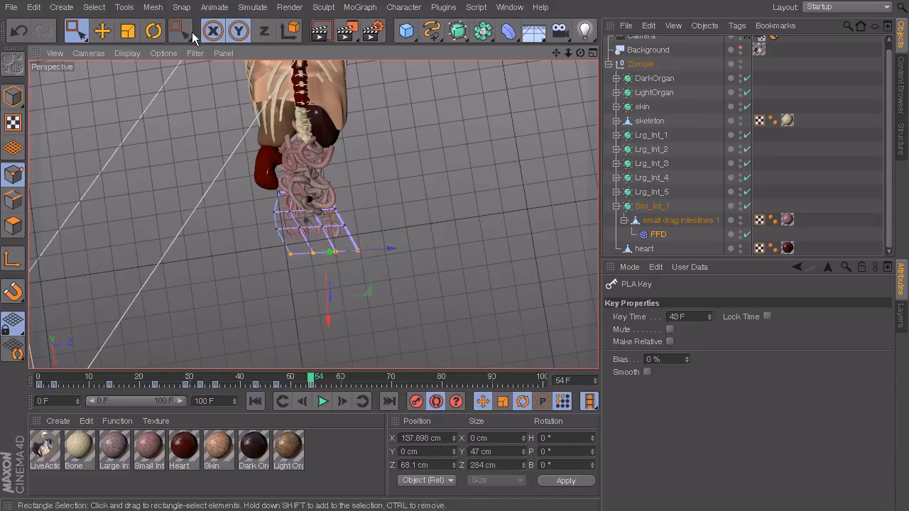
- Rotate the outermost row of FFD points so it slants across the end of the cage, and return to the Move tool
{"action": "left_click", "coordinate": [154, 31]}
{"action": "left_click_drag", "start_coordinate": [355, 286], "coordinate": [370, 276]}
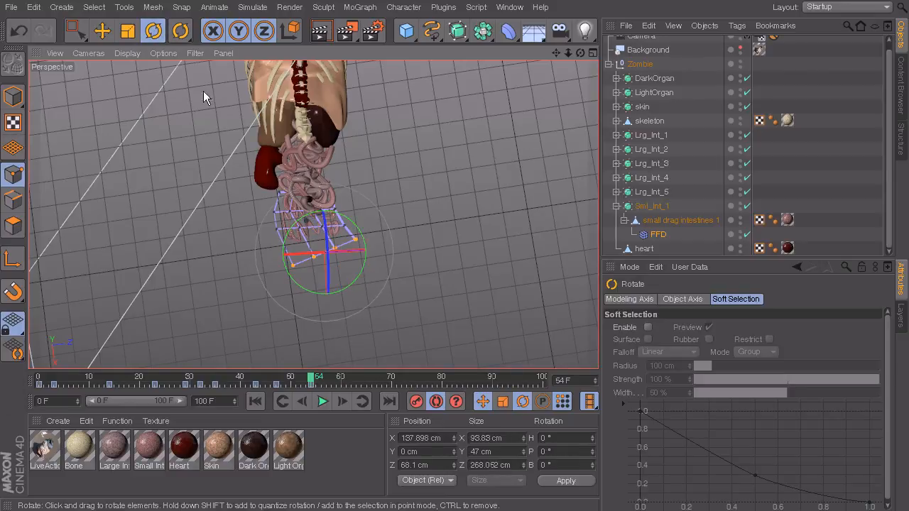
{"action": "left_click", "coordinate": [101, 30]}
- Review the dragging animation from frame 0 and stop at frame 60
{"action": "left_click_drag", "start_coordinate": [314, 376], "coordinate": [10, 461]}
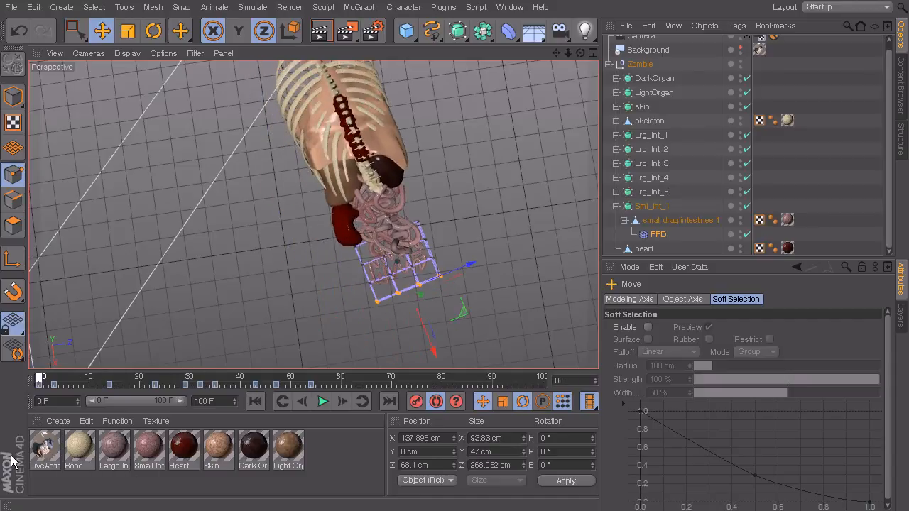
{"action": "left_click_drag", "start_coordinate": [18, 459], "coordinate": [341, 468]}
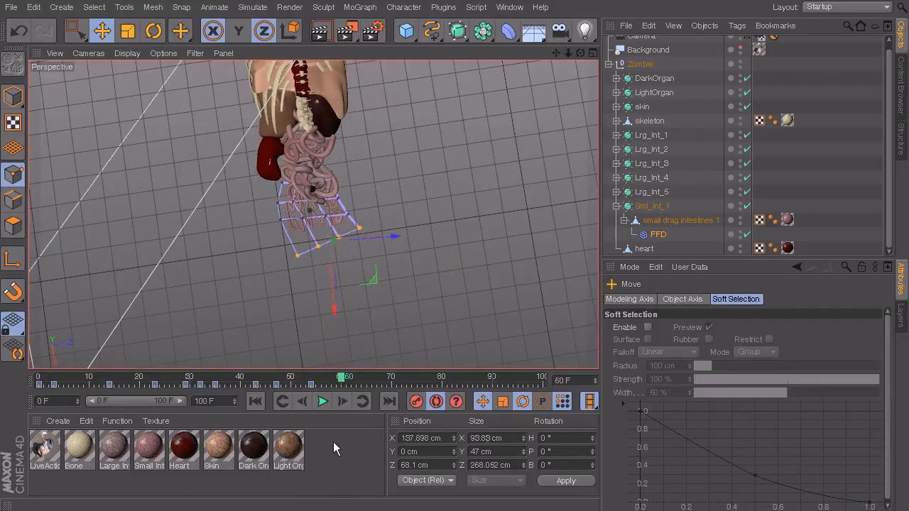